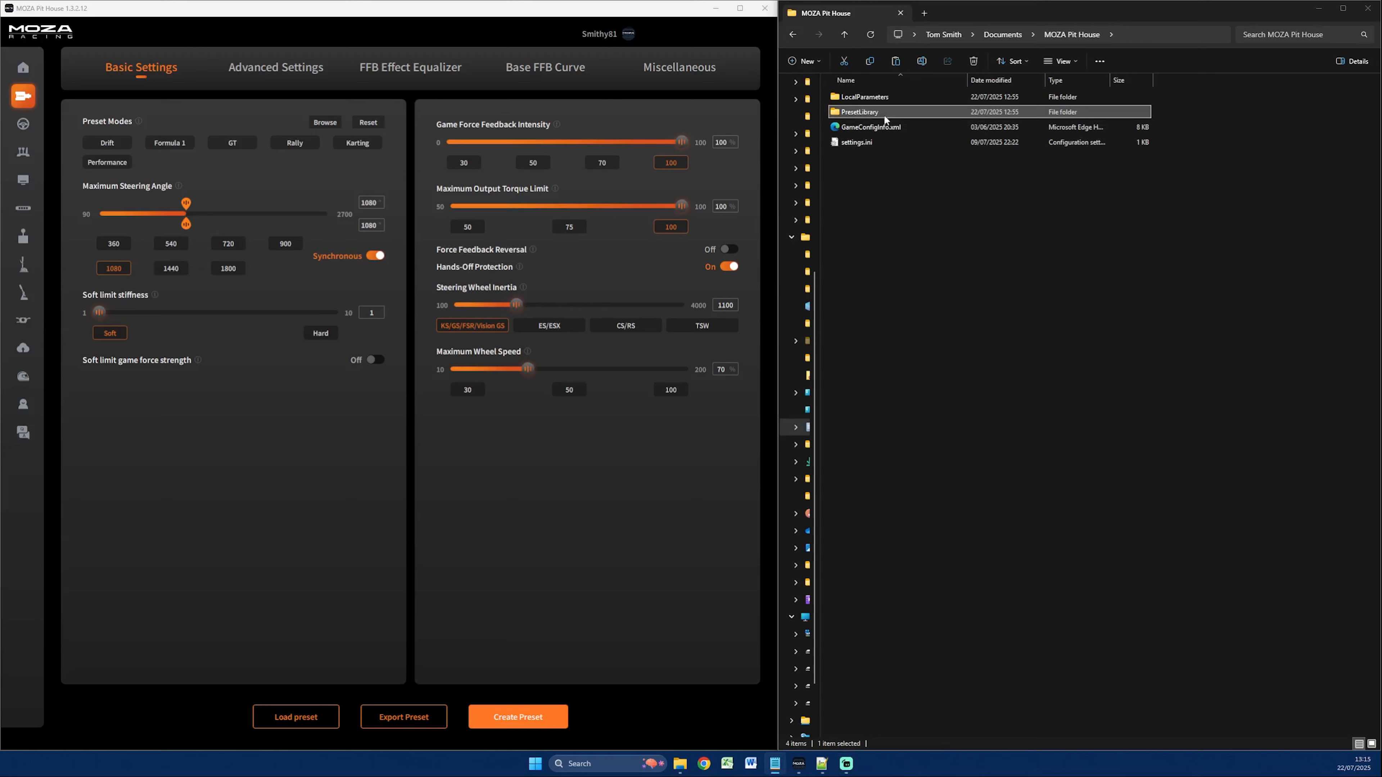
Open the PresetLibrary folder, select PresetSort.json, and switch to that file in Notepad++
{"action": "double_click", "coordinate": [884, 115]}
{"action": "left_click", "coordinate": [874, 173]}
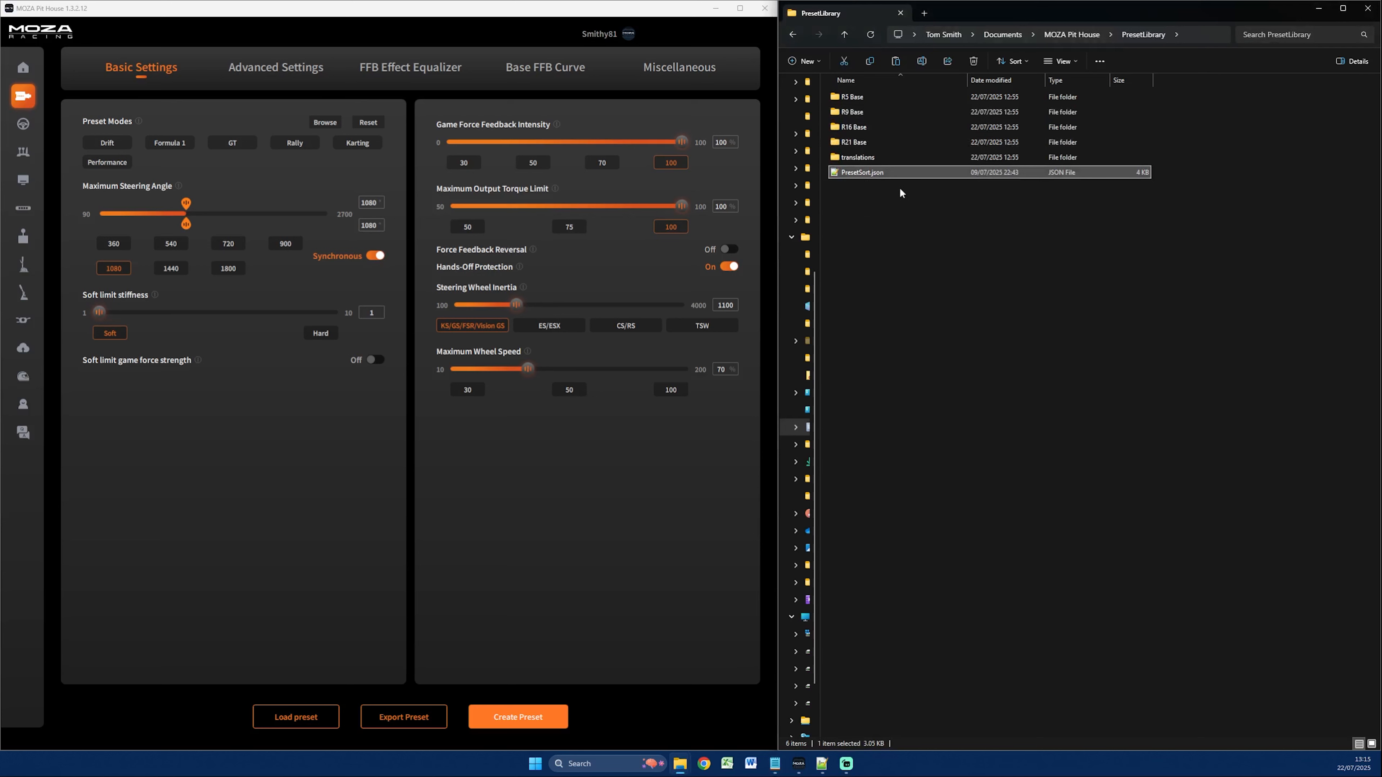
{"action": "left_click", "coordinate": [822, 764]}
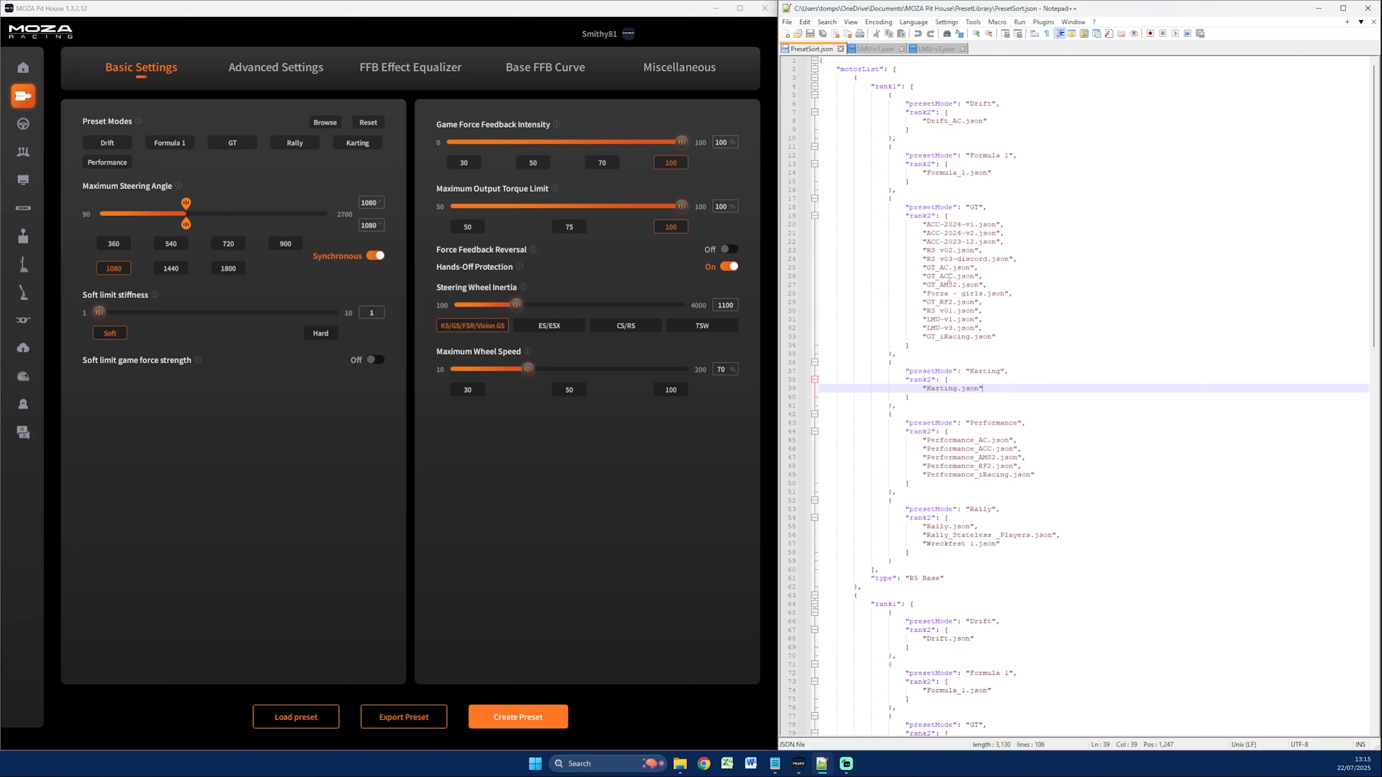
Compare the GT group in PresetSort.json with the GT preset list in MOZA Pit House, including its two LMU entries
{"action": "left_click_drag", "start_coordinate": [910, 345], "coordinate": [823, 207]}
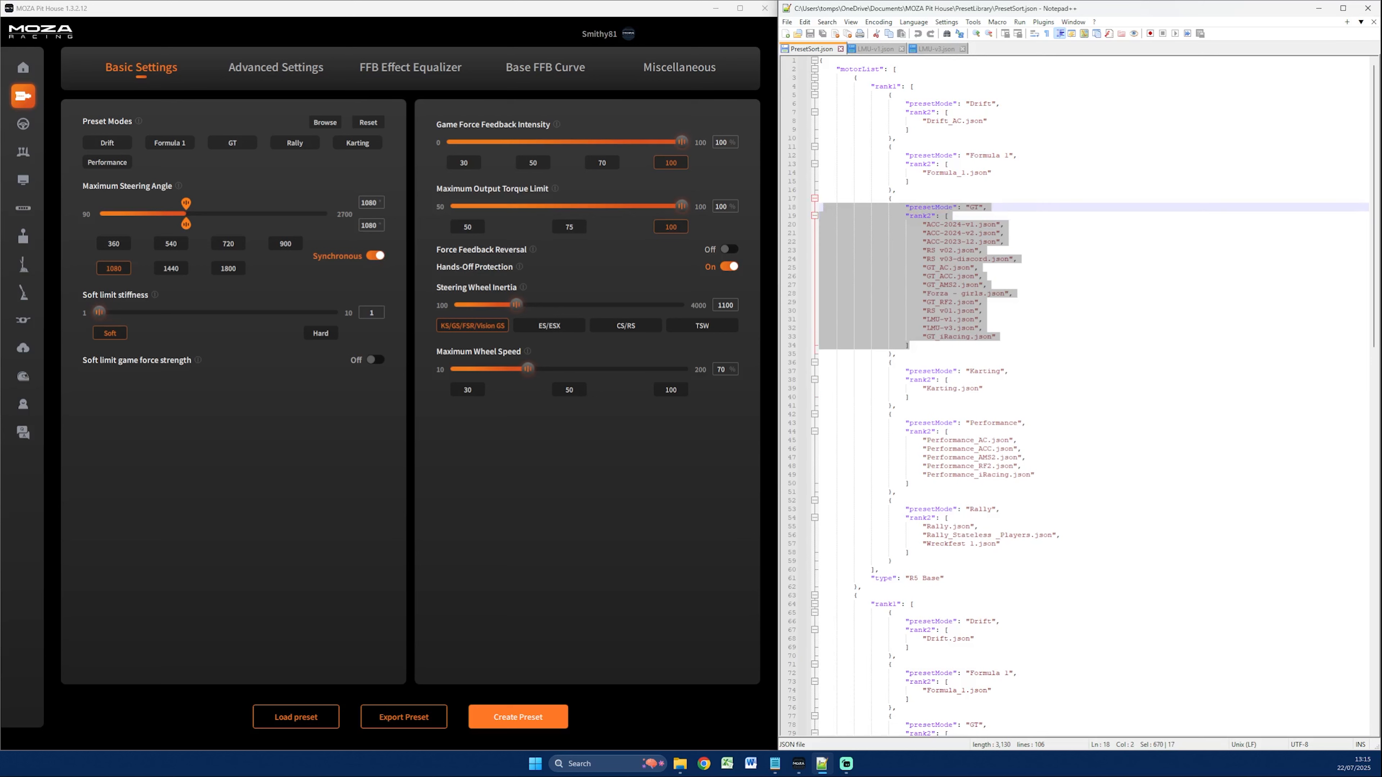
{"action": "left_click", "coordinate": [233, 143]}
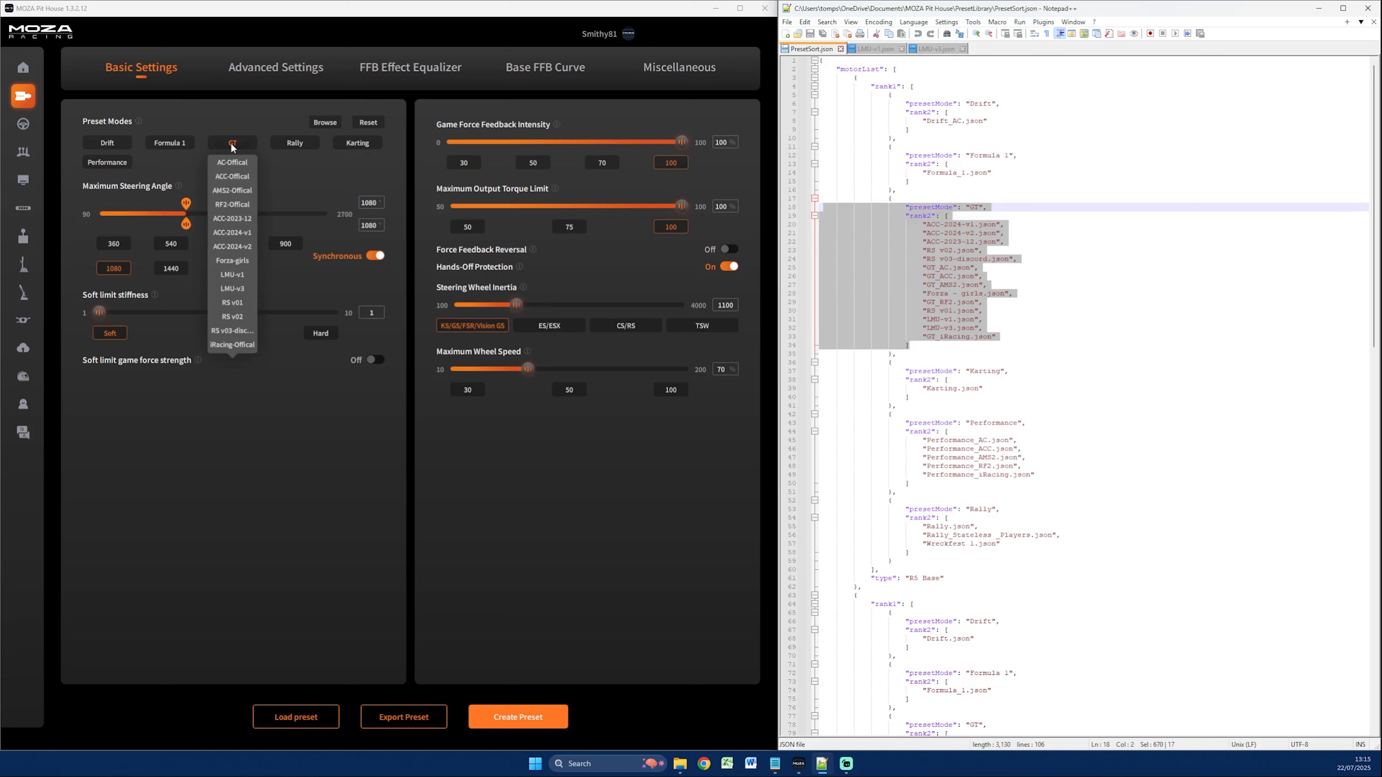
{"action": "left_click", "coordinate": [1013, 329]}
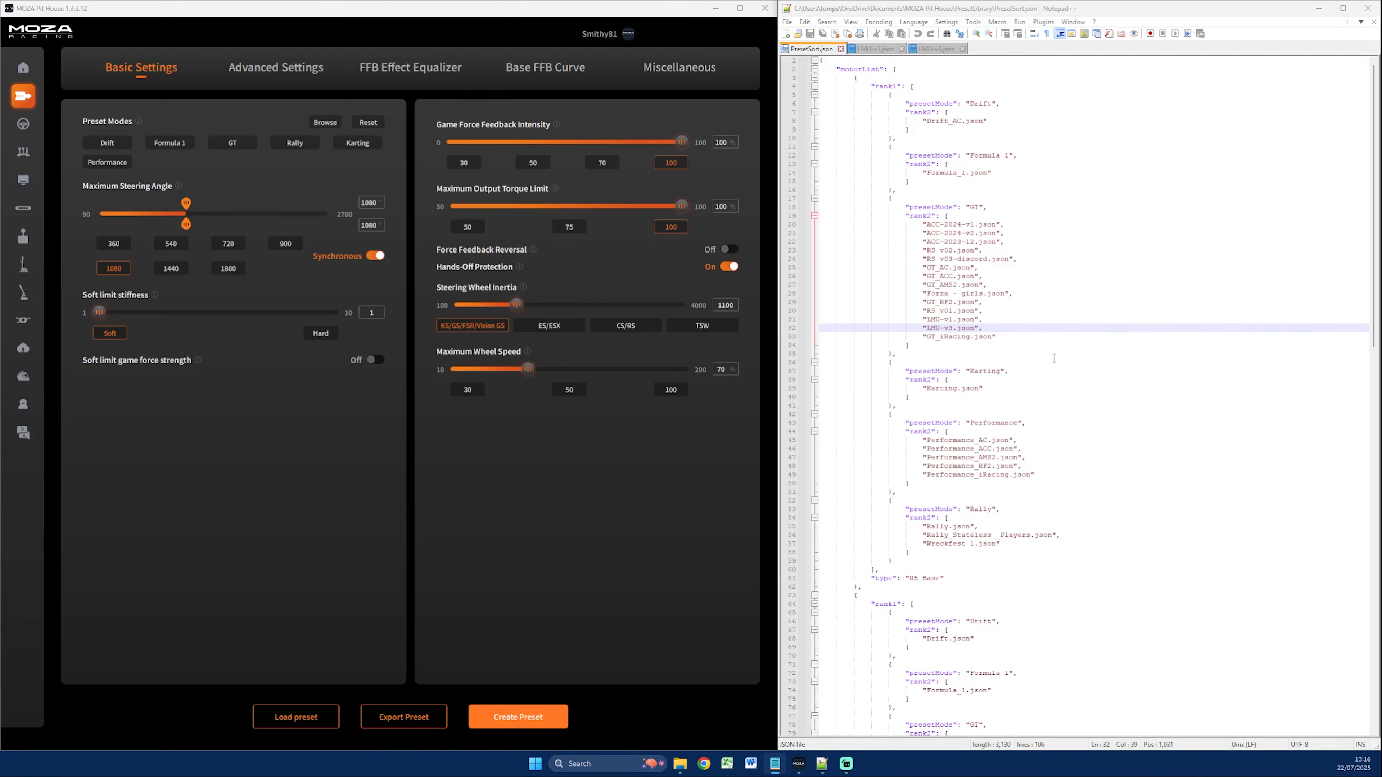
{"action": "left_click_drag", "start_coordinate": [991, 325], "coordinate": [871, 319]}
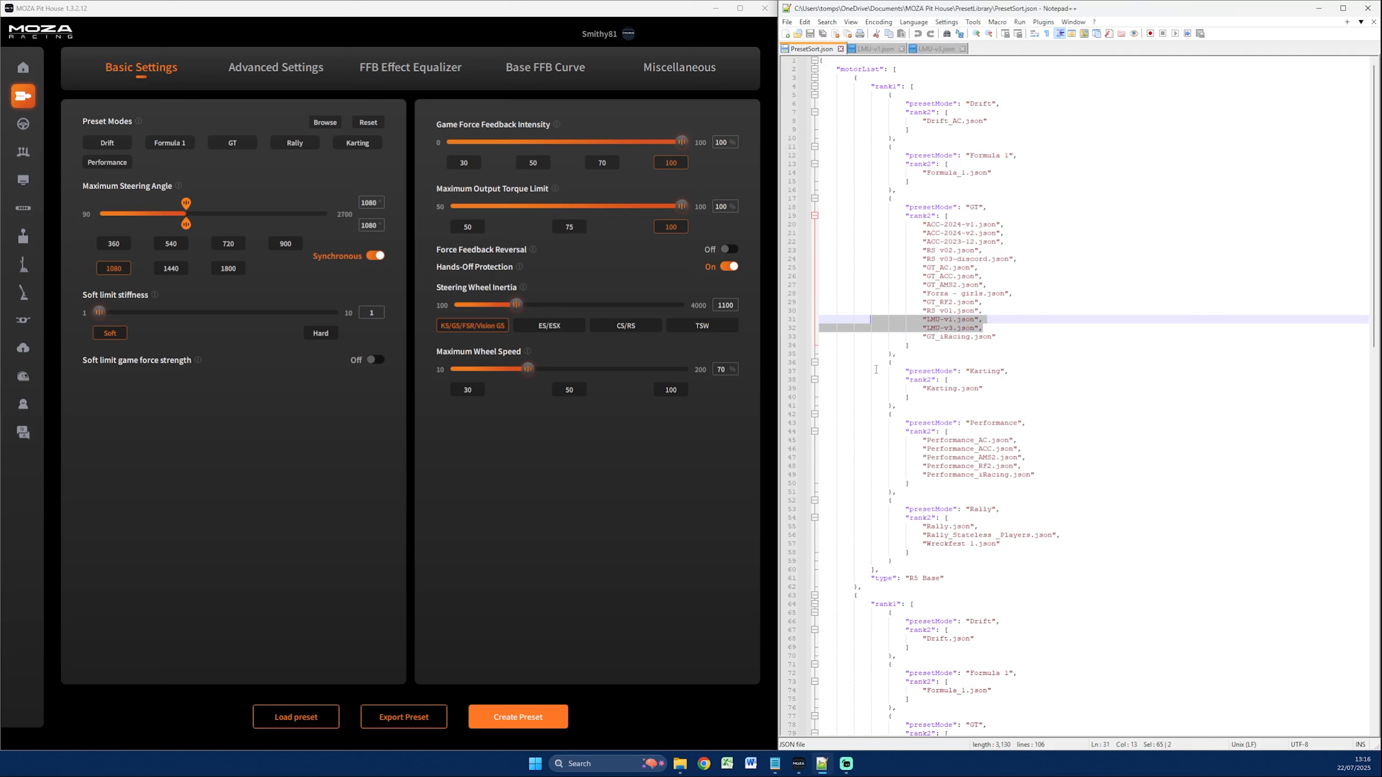
{"action": "left_click", "coordinate": [1032, 347]}
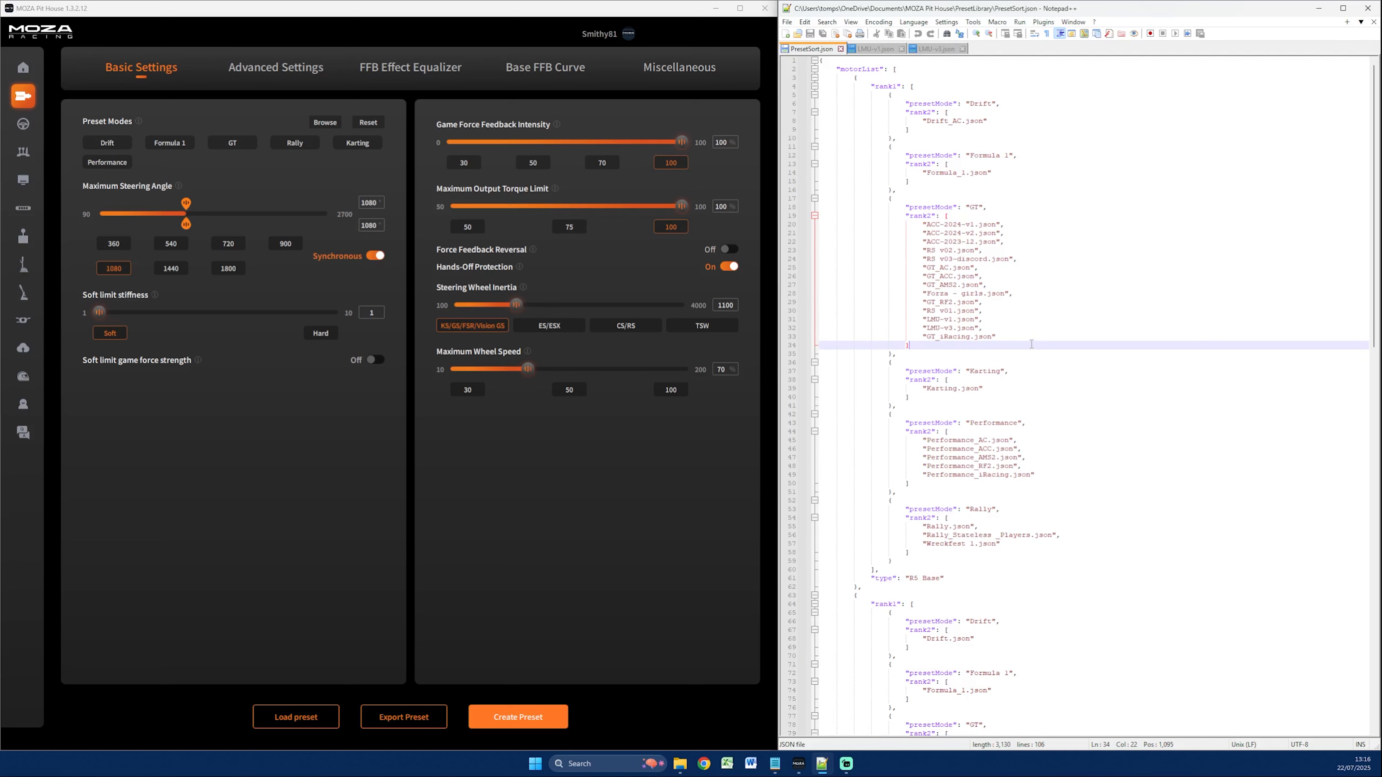
Duplicate the entire GT preset group directly below the original in PresetSort.json
{"action": "left_click_drag", "start_coordinate": [906, 355], "coordinate": [819, 198]}
{"action": "key", "text": "ctrl+c"}
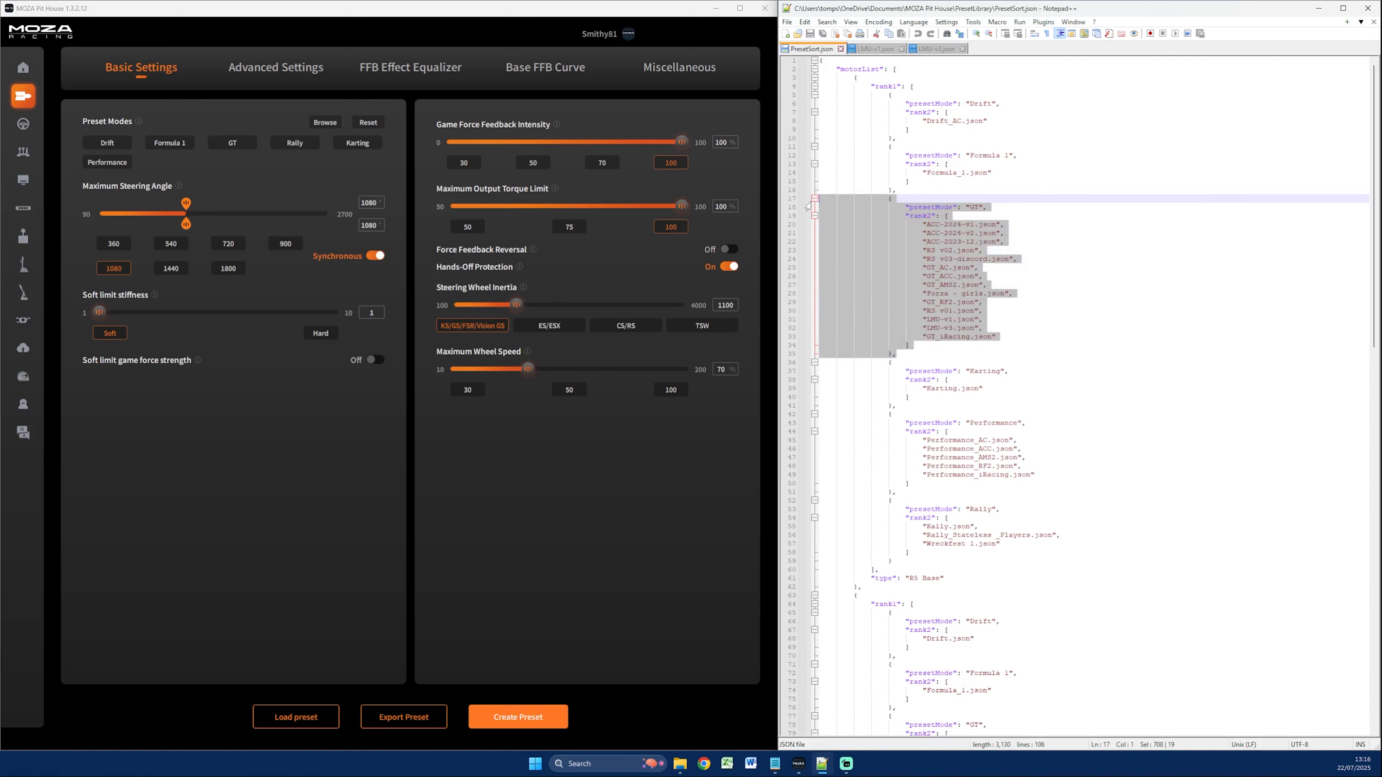
{"action": "left_click", "coordinate": [911, 355]}
{"action": "key", "text": "Return"}
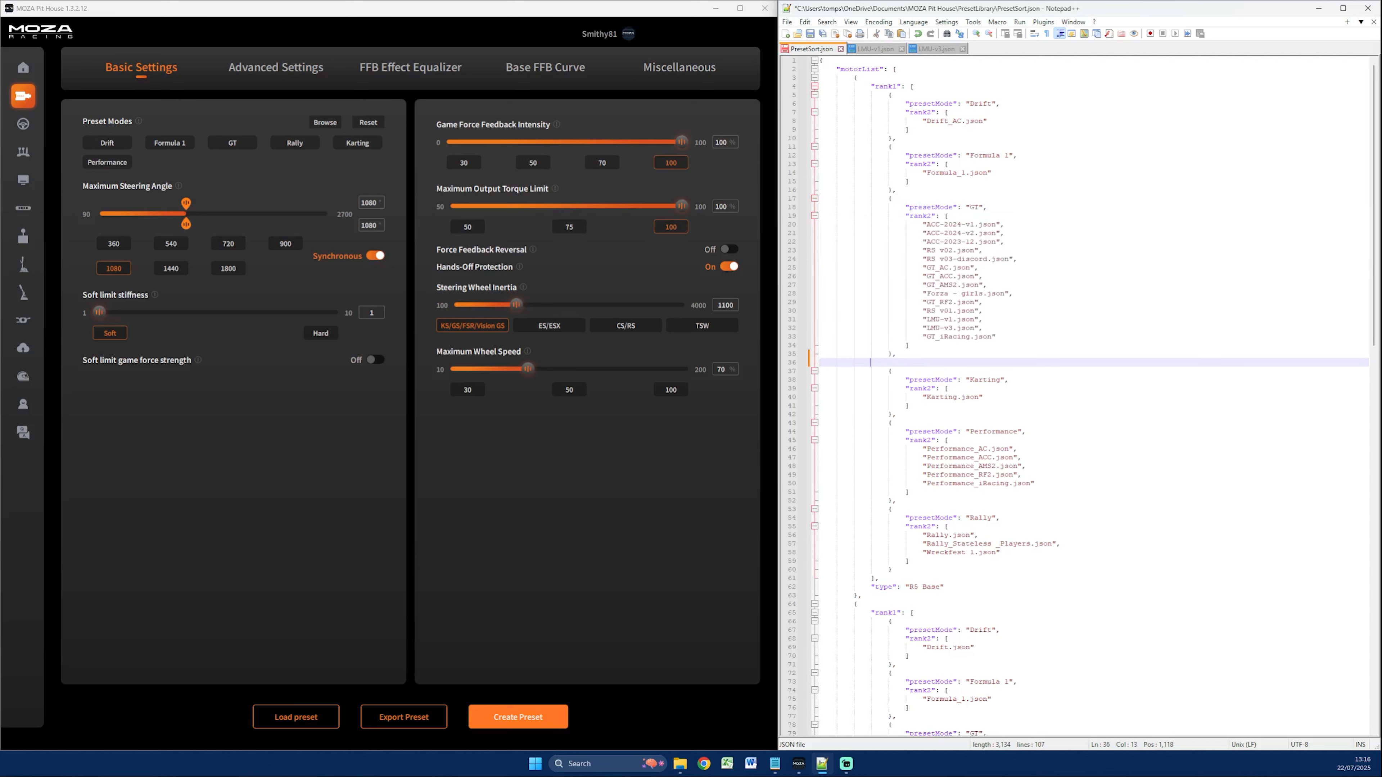
{"action": "key", "text": "ctrl+v"}
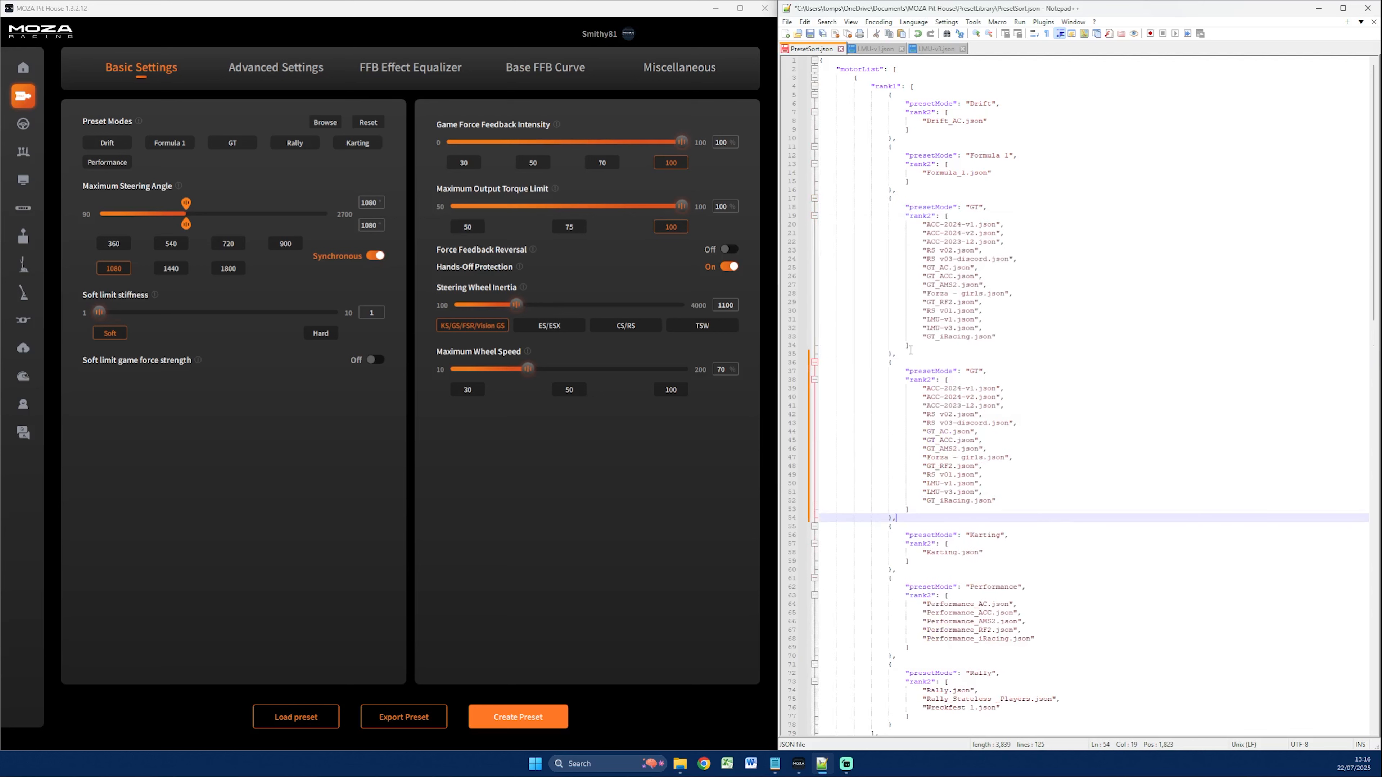
Set the presetMode name of the duplicated group to "LMU"
{"action": "left_click_drag", "start_coordinate": [897, 517], "coordinate": [819, 362]}
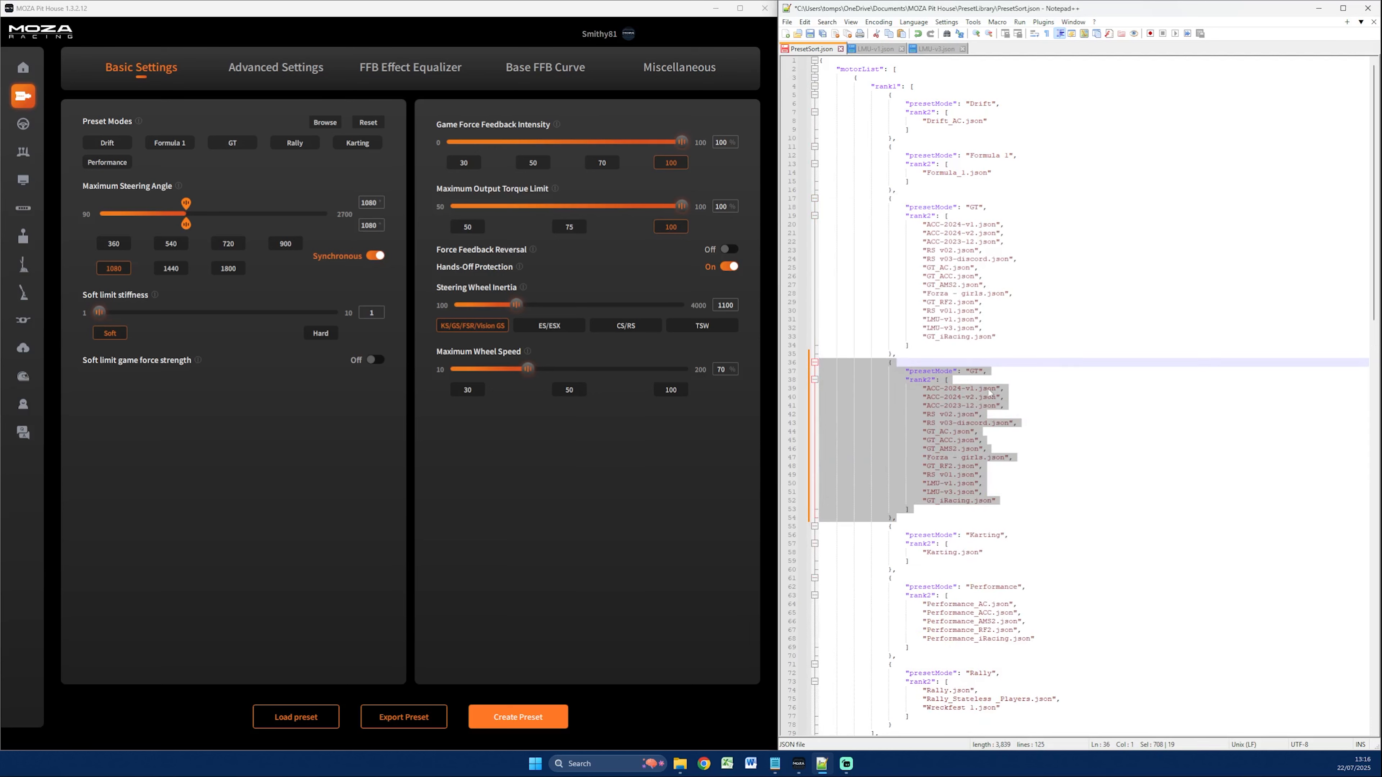
{"action": "left_click", "coordinate": [975, 336]}
{"action": "left_click", "coordinate": [978, 372]}
{"action": "key", "text": "BackSpace"}
{"action": "key", "text": "BackSpace"}
{"action": "type", "text": "LMU"}
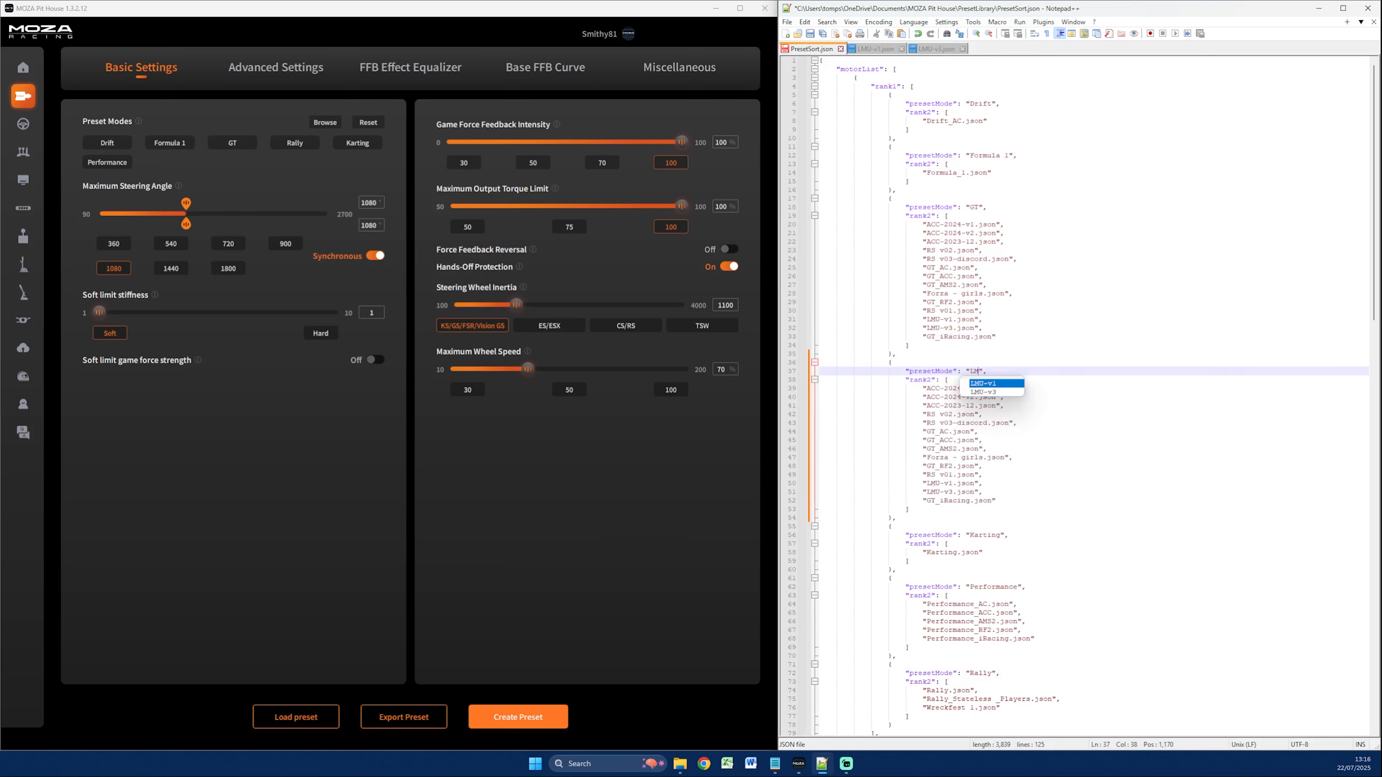
{"action": "left_click", "coordinate": [1039, 450]}
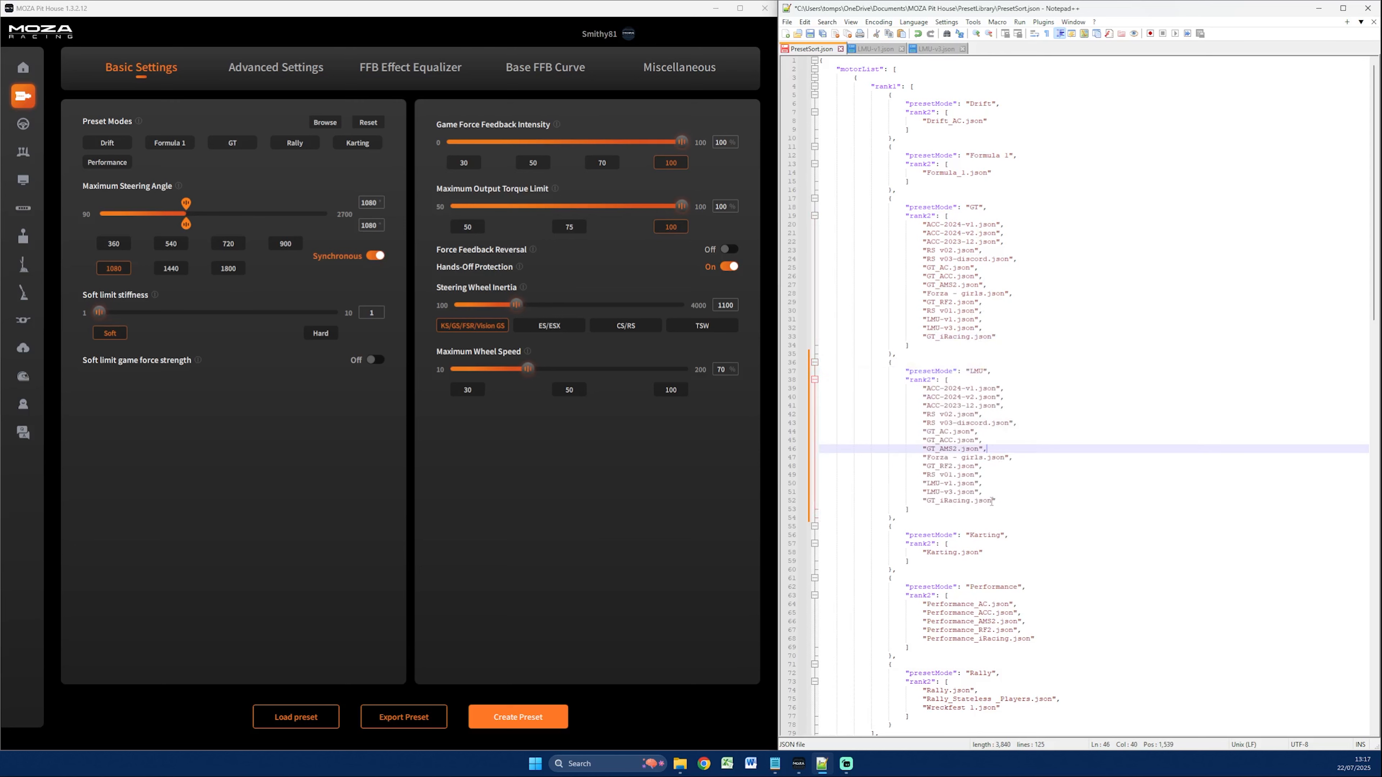
Delete every entry except LMU-v1.json and LMU-v3.json from the LMU group, leaving no blank lines or trailing comma
{"action": "left_click_drag", "start_coordinate": [996, 501], "coordinate": [816, 388]}
{"action": "key", "text": "Delete"}
{"action": "key", "text": "Delete"}
{"action": "key", "text": "BackSpace"}
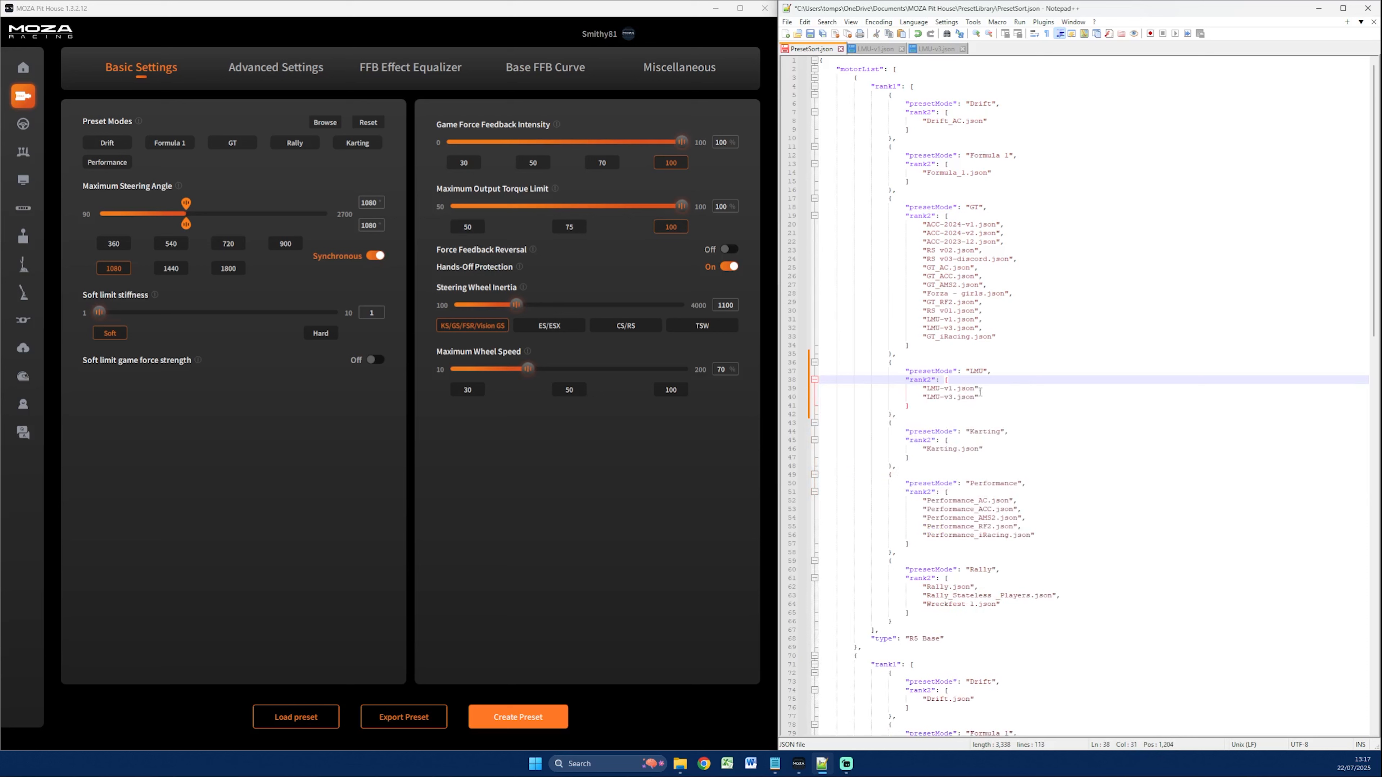
Remove LMU-v1.json and LMU-v3.json from the original GT group and save PresetSort.json
{"action": "left_click_drag", "start_coordinate": [987, 329], "coordinate": [820, 320]}
{"action": "key", "text": "Delete"}
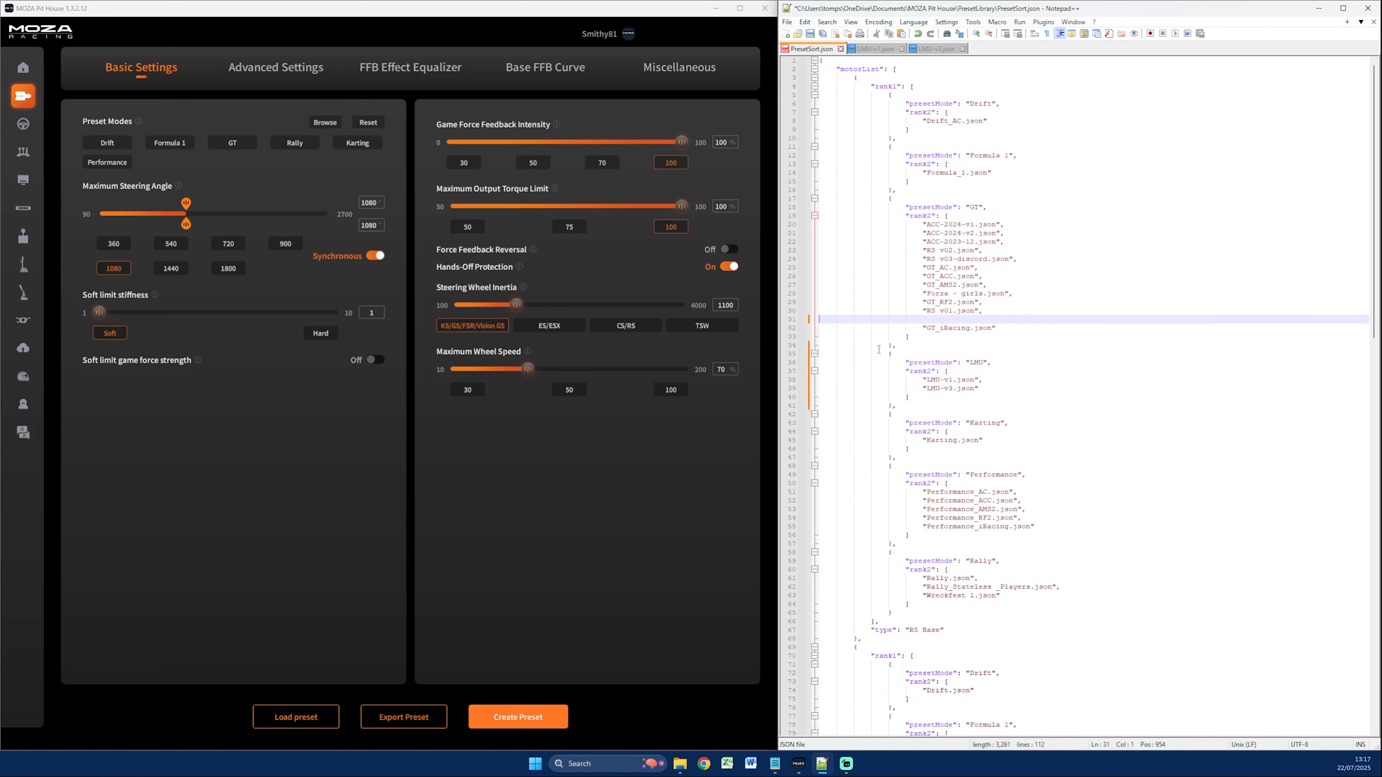
{"action": "key", "text": "BackSpace"}
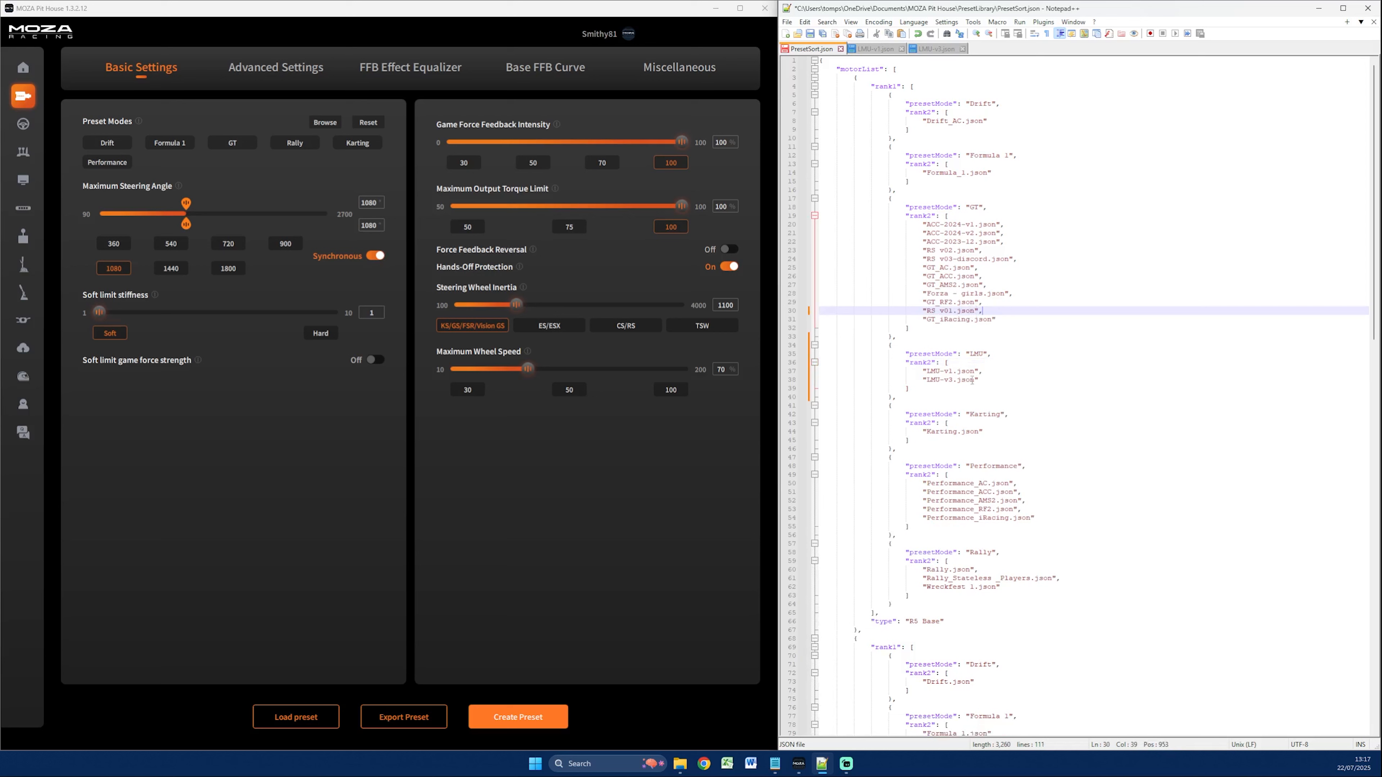
{"action": "left_click_drag", "start_coordinate": [983, 380], "coordinate": [862, 352]}
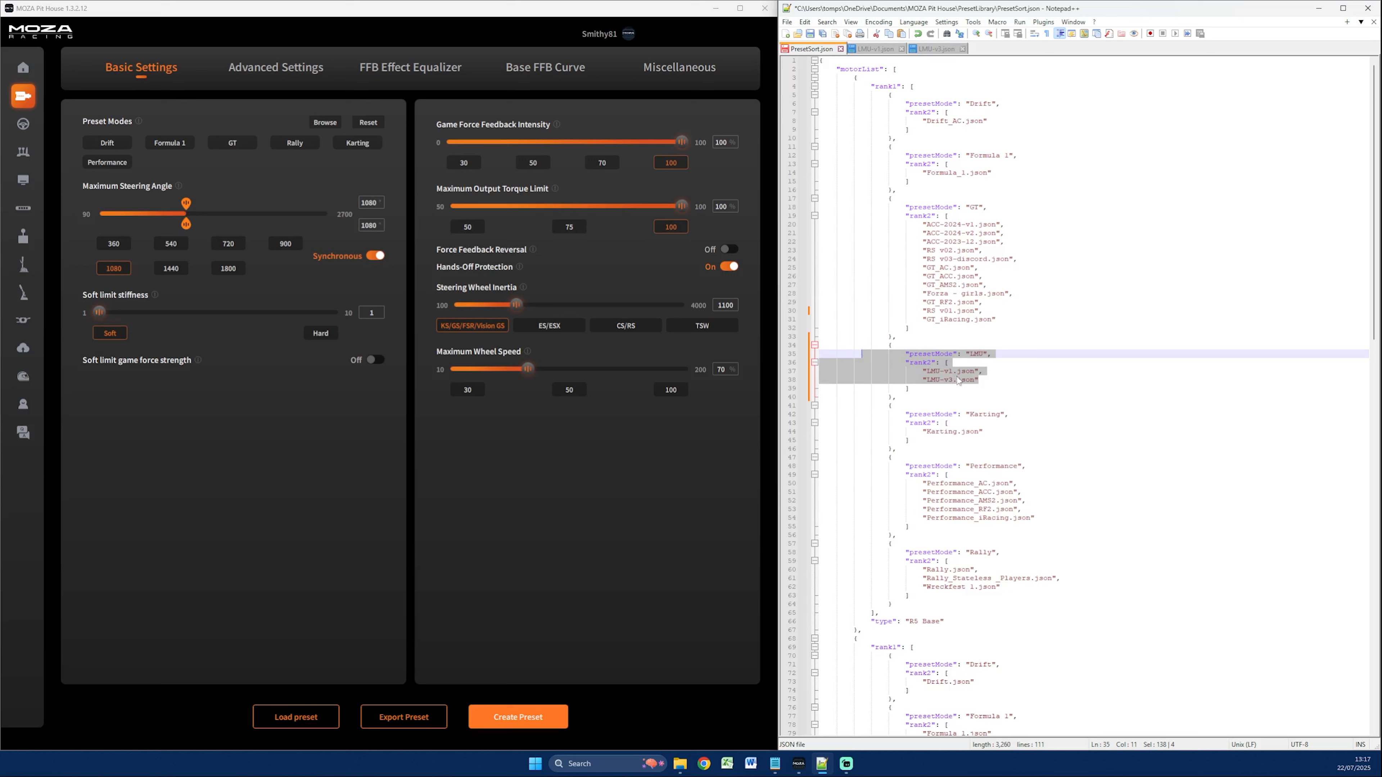
{"action": "left_click", "coordinate": [980, 380]}
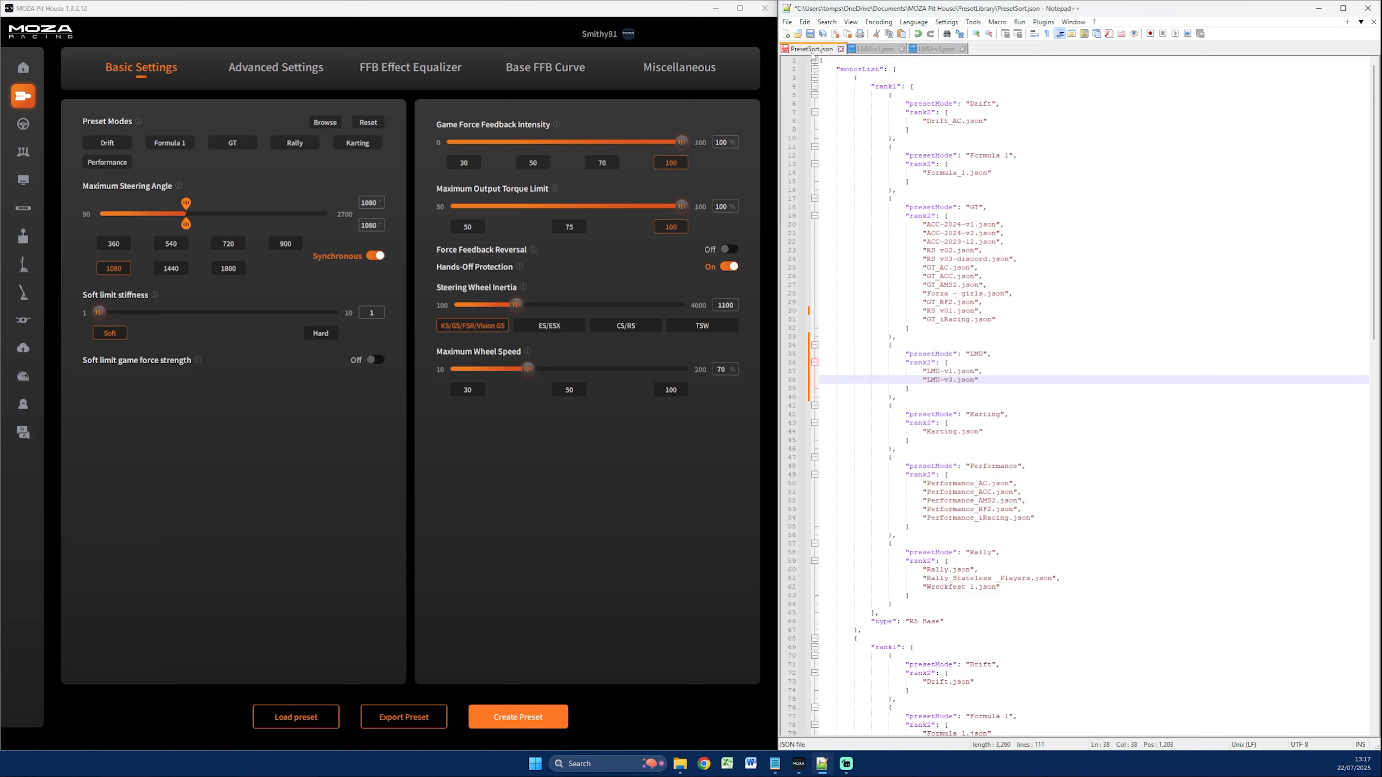
{"action": "left_click", "coordinate": [810, 34]}
Locate the LMU-v1.json and LMU-v3.json preset files in the R5 Base folder in File Explorer
{"action": "left_click_drag", "start_coordinate": [989, 352], "coordinate": [962, 354]}
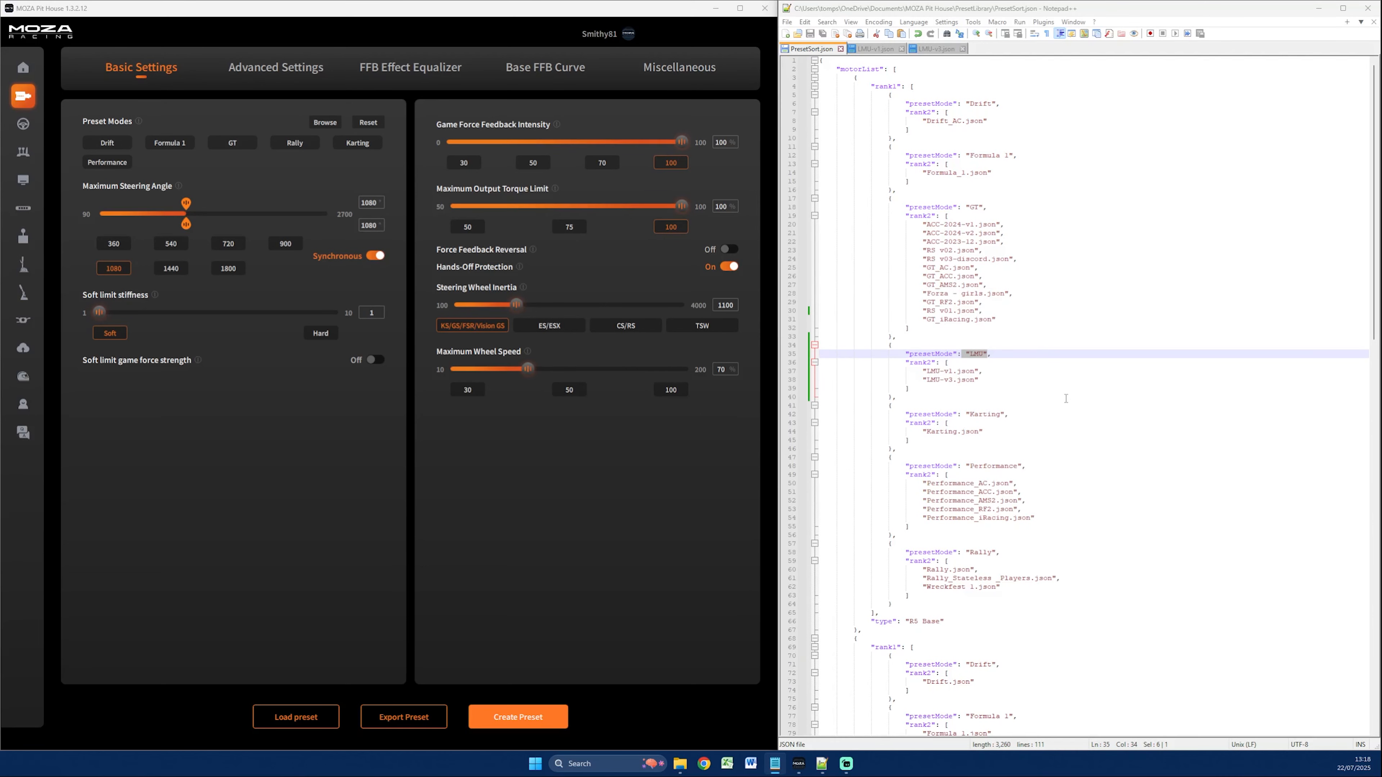
{"action": "mouse_move", "coordinate": [680, 765]}
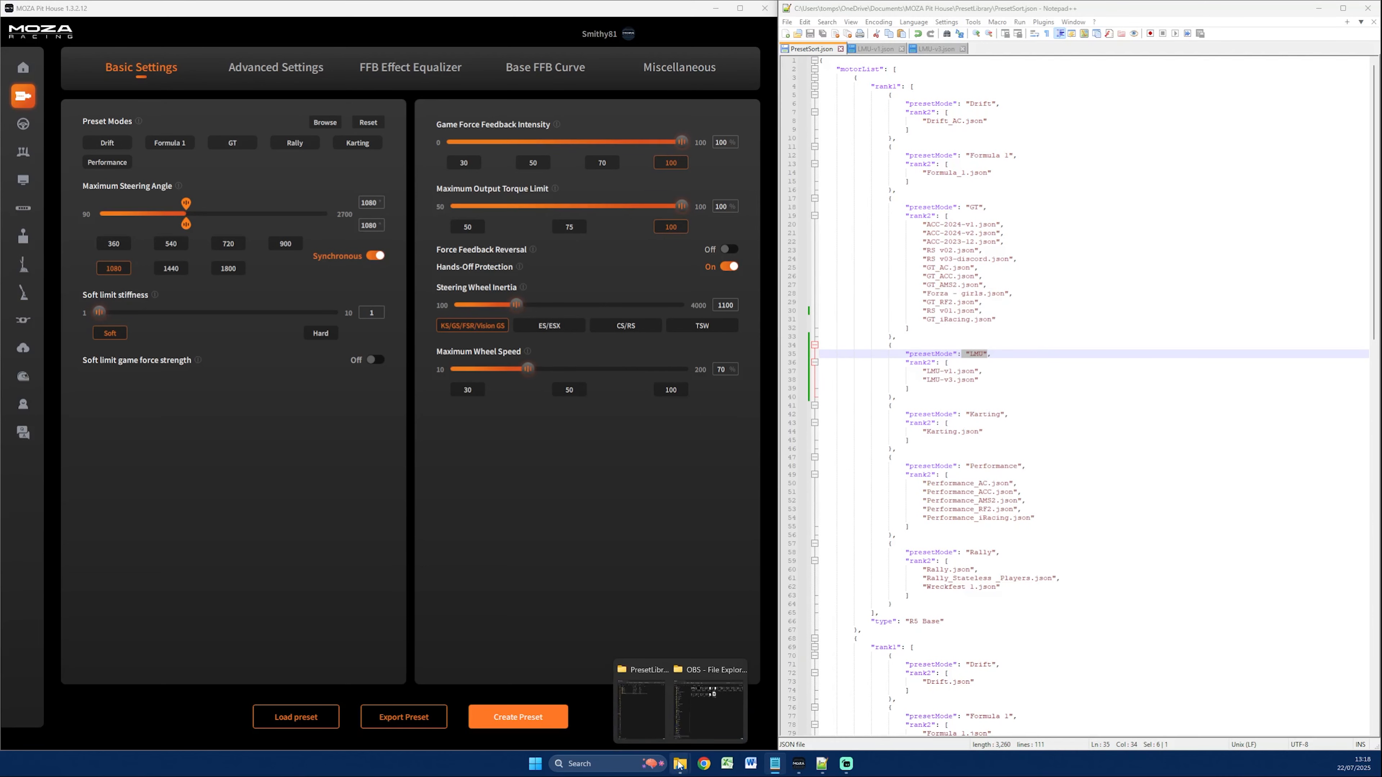
{"action": "left_click", "coordinate": [643, 707]}
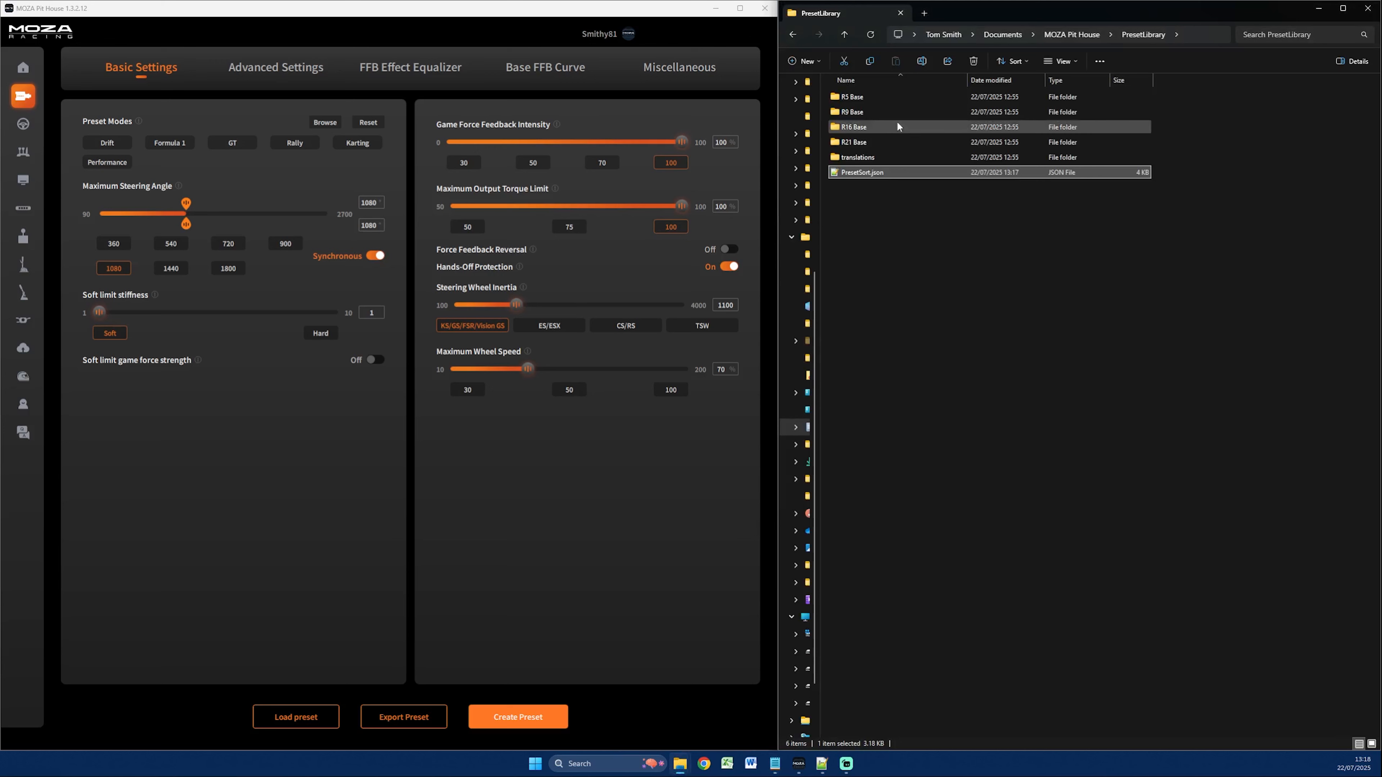
{"action": "double_click", "coordinate": [879, 99]}
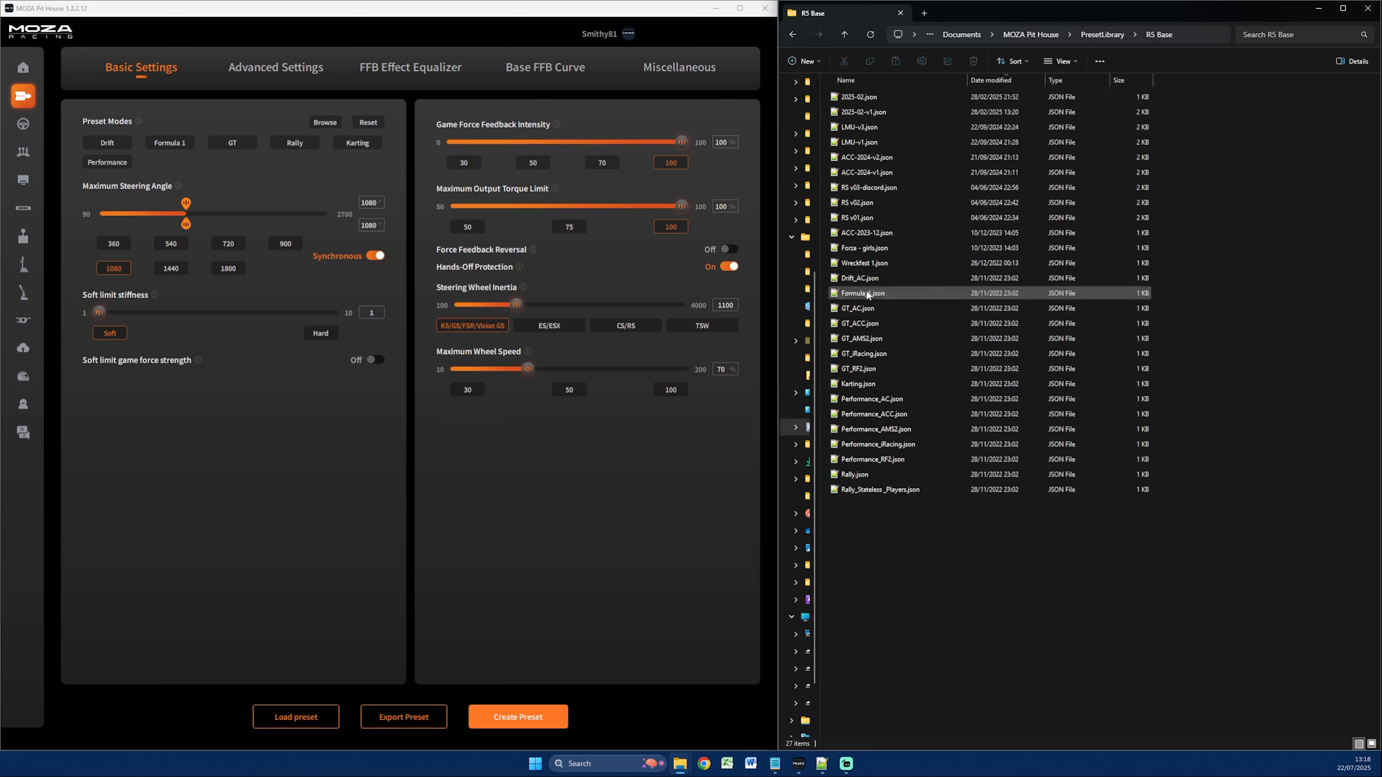
{"action": "left_click", "coordinate": [873, 127]}
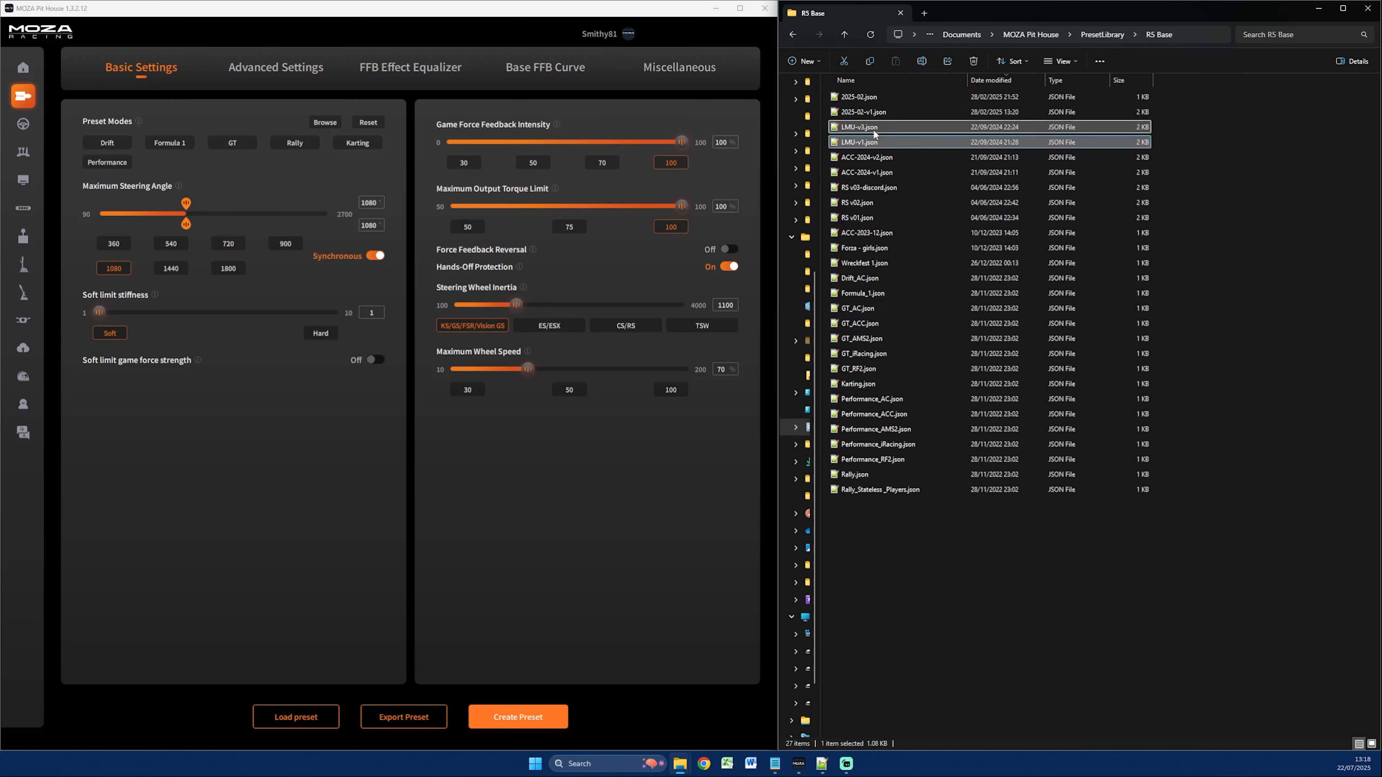
{"action": "left_click", "coordinate": [887, 568]}
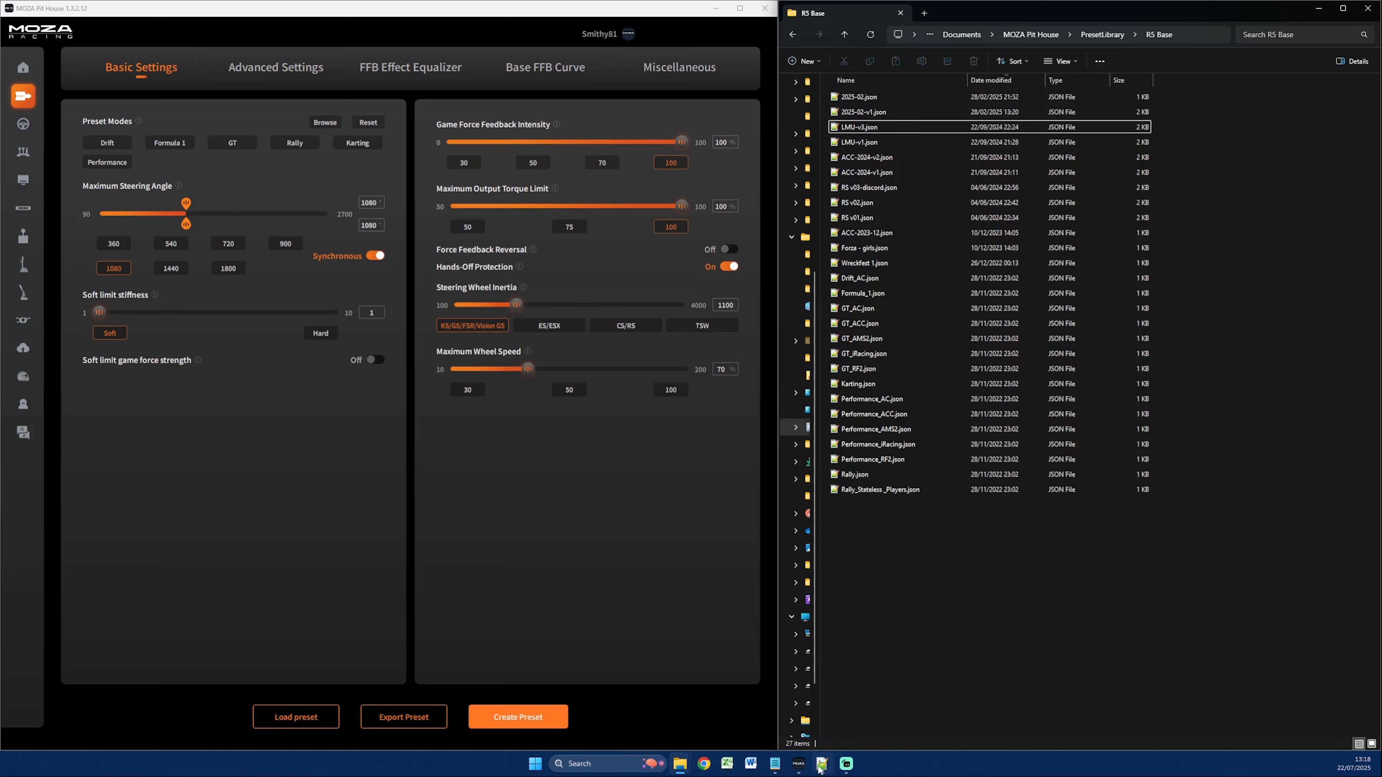
Switch to LMU-v1.json in Notepad++ and set its presetMode value to "LMU"
{"action": "mouse_move", "coordinate": [822, 764]}
{"action": "left_click", "coordinate": [881, 702]}
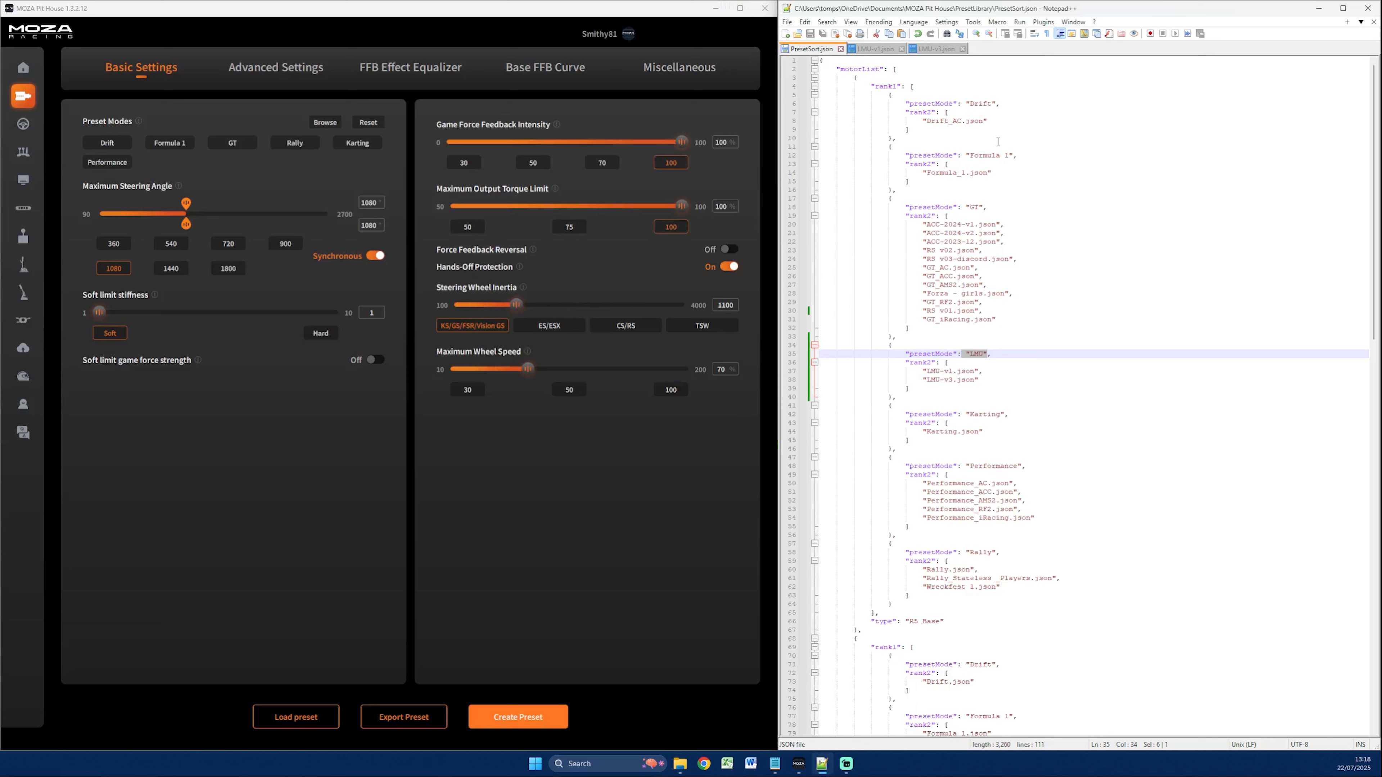
{"action": "left_click", "coordinate": [879, 49]}
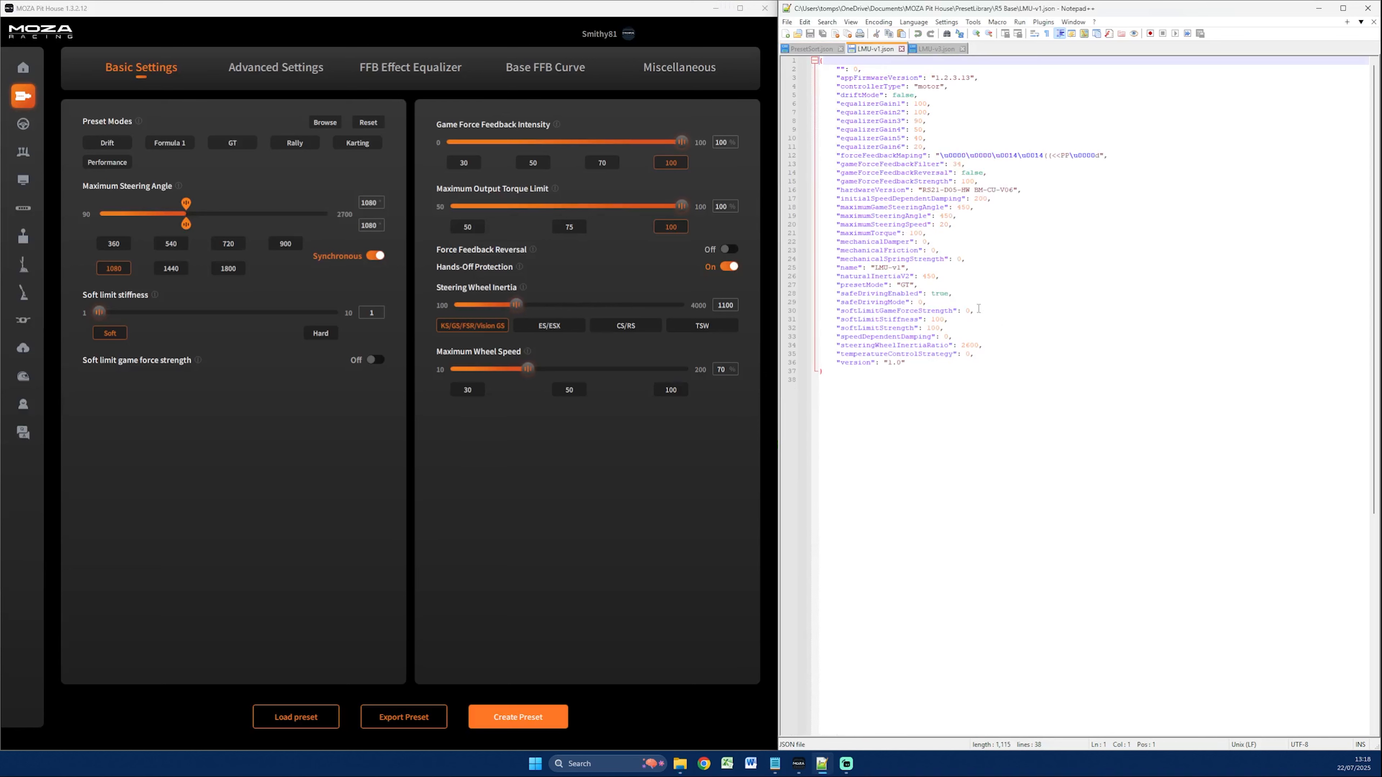
{"action": "left_click_drag", "start_coordinate": [927, 287], "coordinate": [825, 280]}
{"action": "left_click", "coordinate": [913, 286]}
{"action": "key", "text": "BackSpace"}
{"action": "key", "text": "BackSpace"}
{"action": "type", "text": "LMU"}
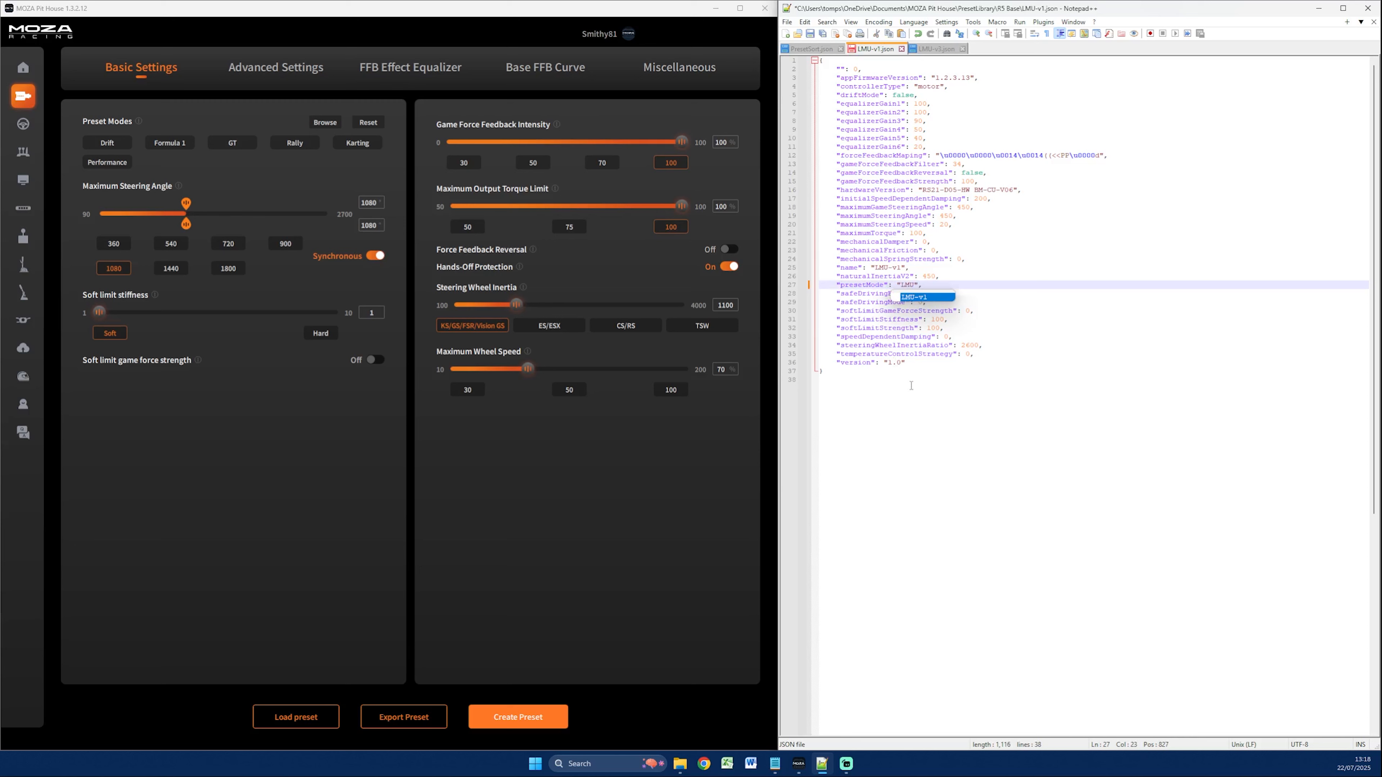
Check the LMU group name in PresetSort.json against LMU-v1.json and save LMU-v1.json
{"action": "key", "text": "ctrl+s"}
{"action": "left_click", "coordinate": [811, 48]}
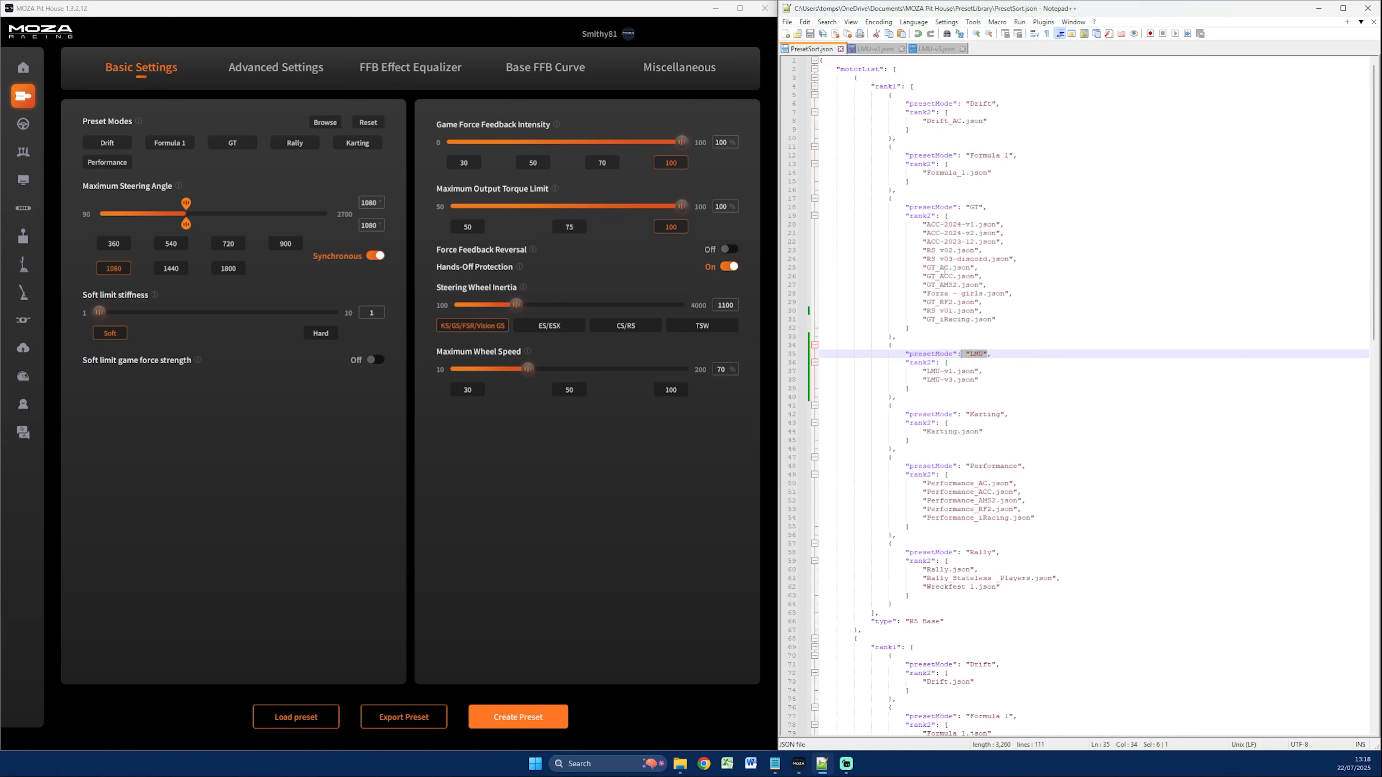
{"action": "left_click_drag", "start_coordinate": [990, 352], "coordinate": [927, 353]}
{"action": "left_click", "coordinate": [874, 48]}
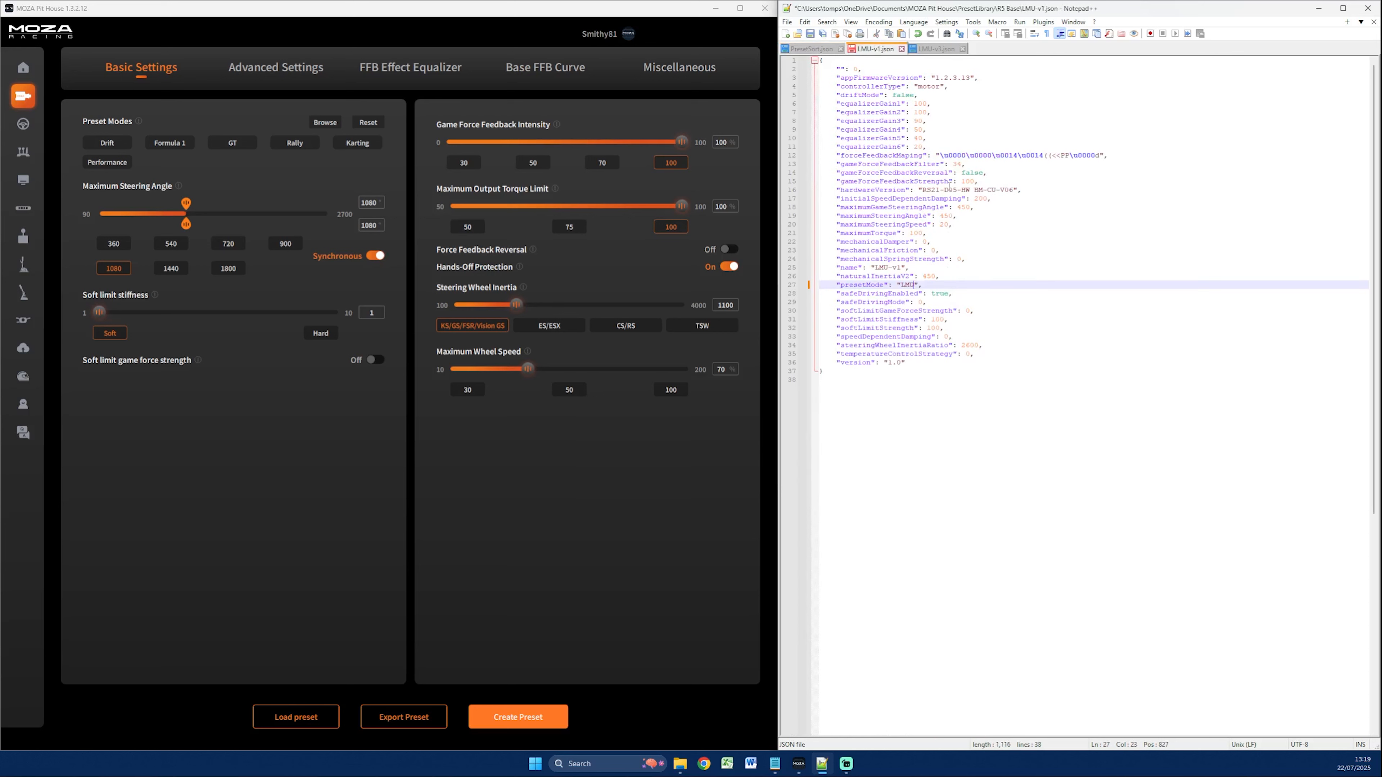
{"action": "key", "text": "ctrl+s"}
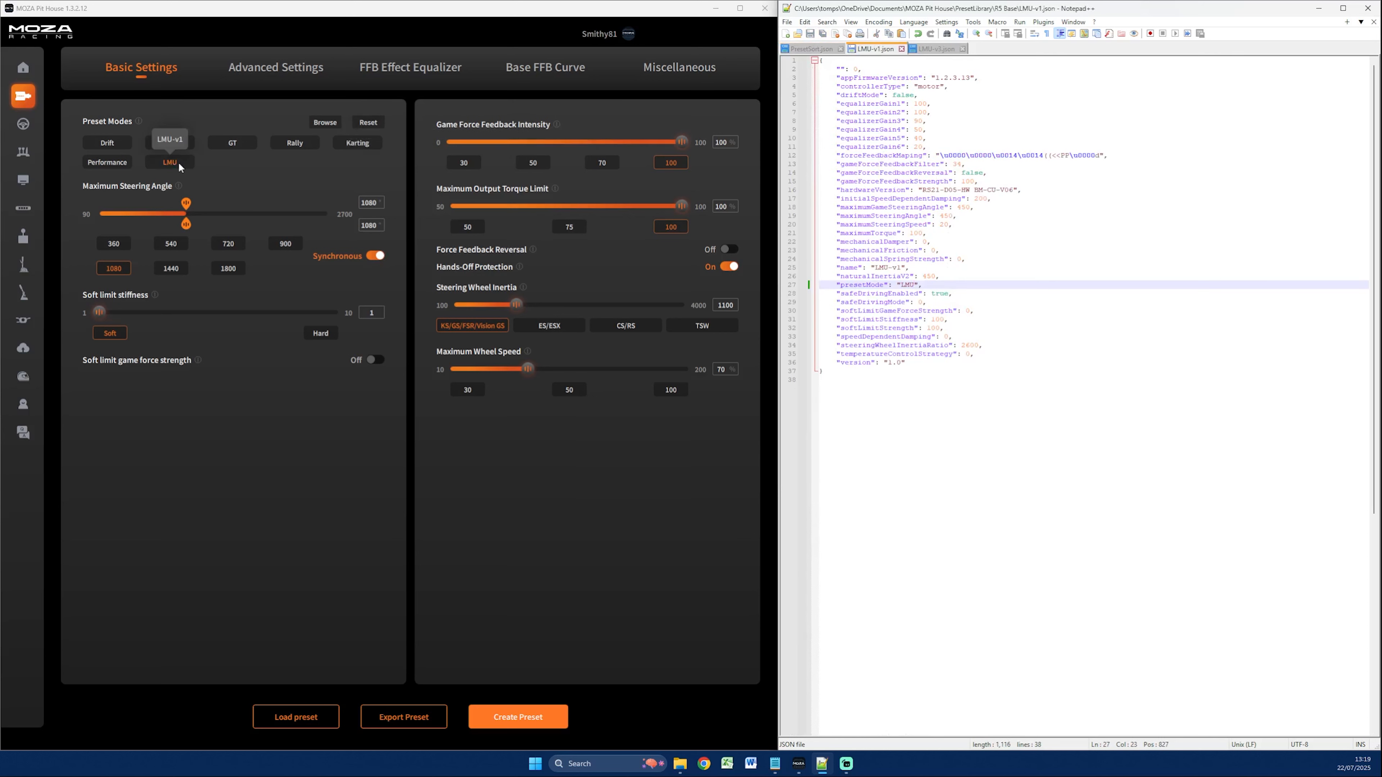
Set the presetMode value in LMU-v3.json to "LMU" and save the file
{"action": "left_click", "coordinate": [941, 50]}
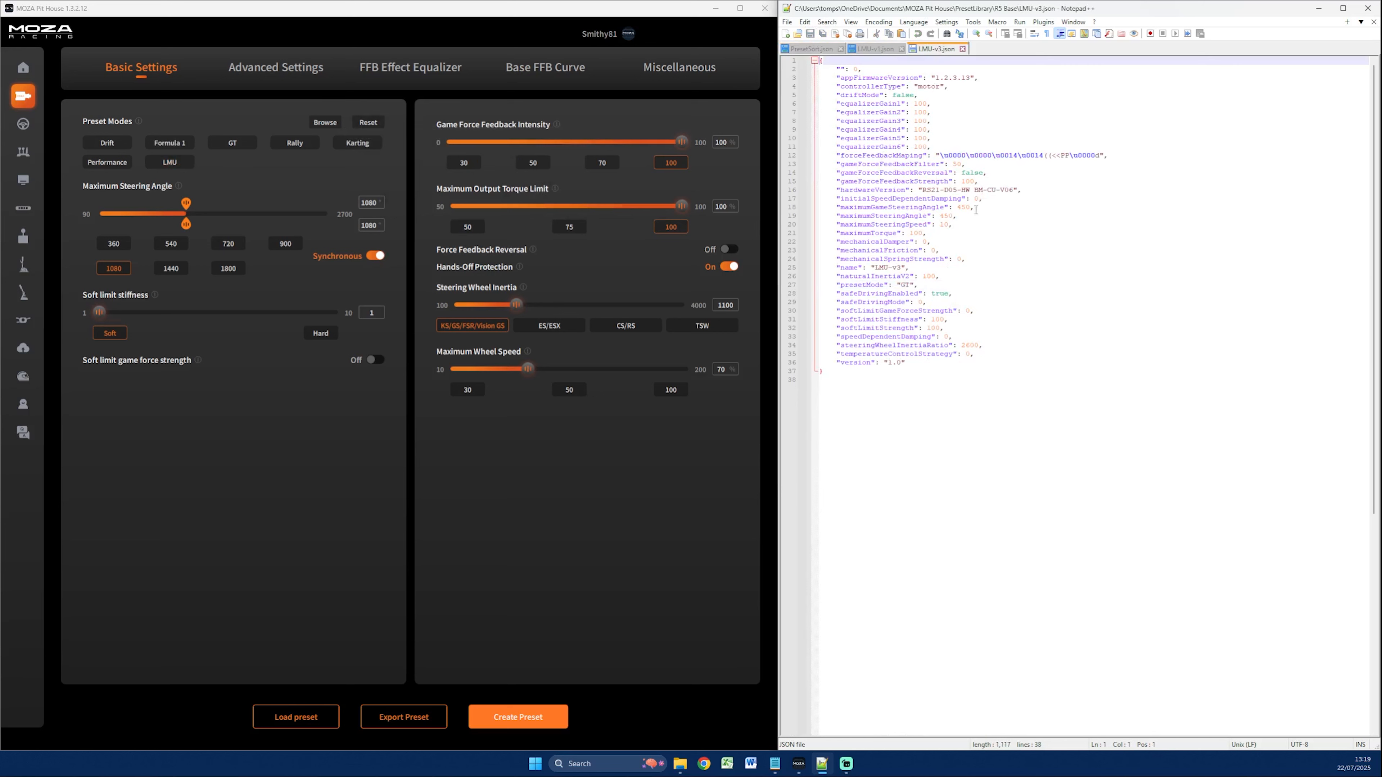
{"action": "left_click", "coordinate": [913, 285]}
{"action": "key", "text": "BackSpace"}
{"action": "key", "text": "BackSpace"}
{"action": "type", "text": "LMU"}
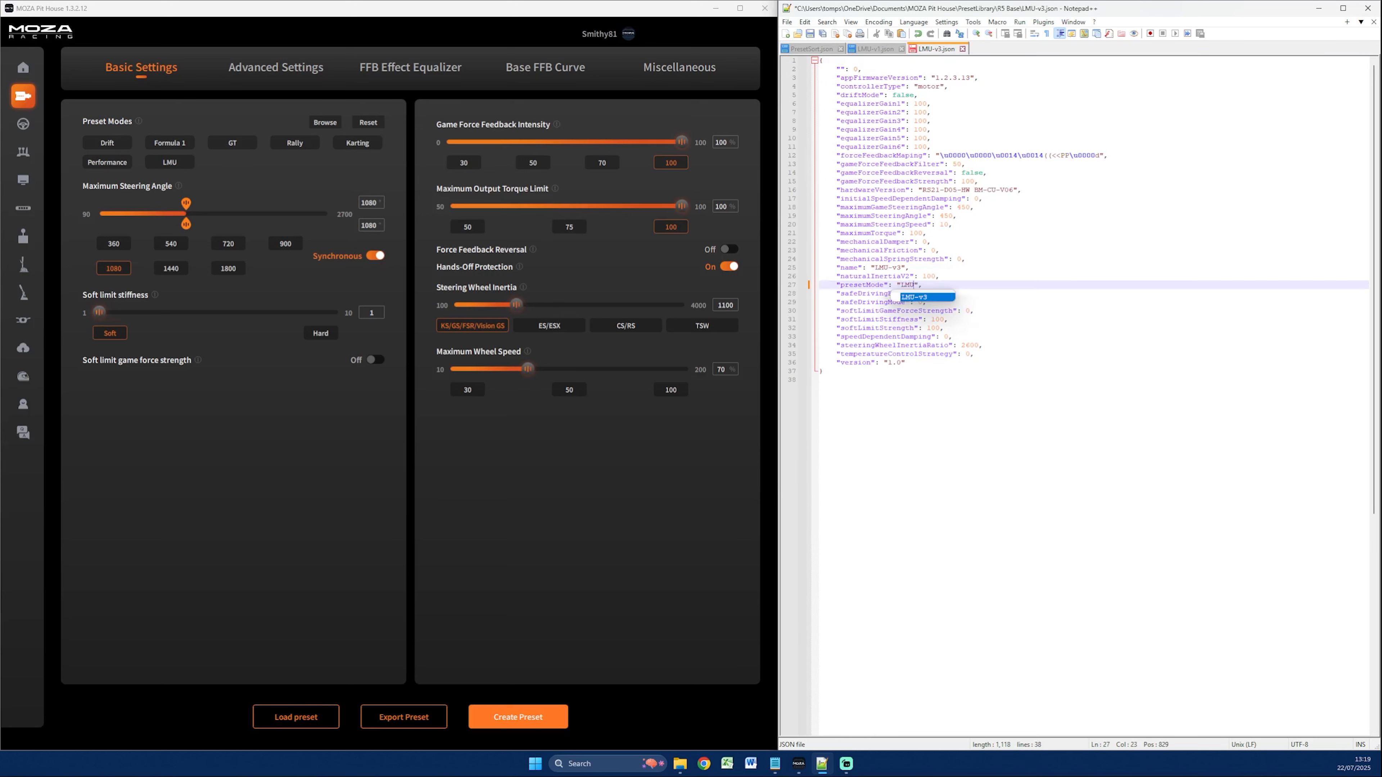
{"action": "left_click", "coordinate": [811, 33]}
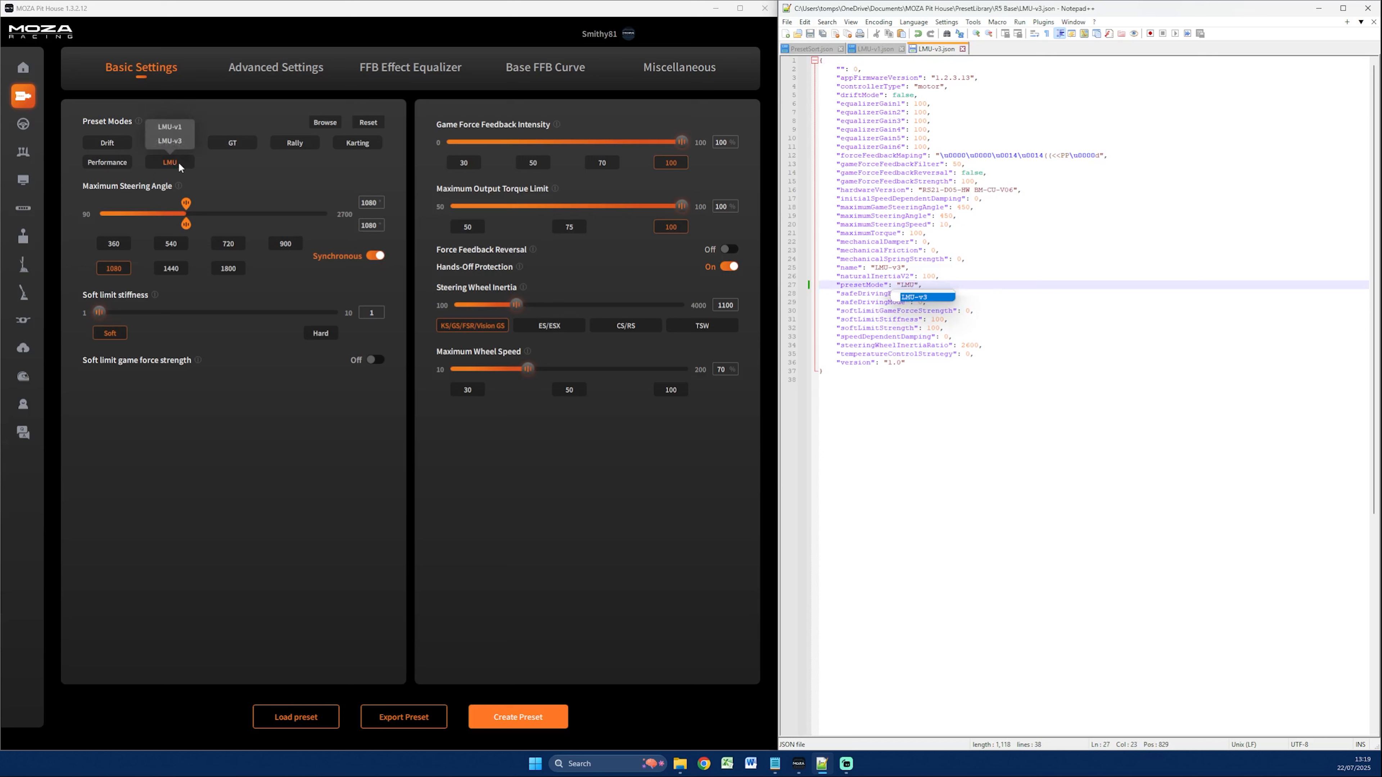
Compare the order of the preset groups in PresetSort.json with the preset modes in MOZA Pit House
{"action": "mouse_move", "coordinate": [243, 146]}
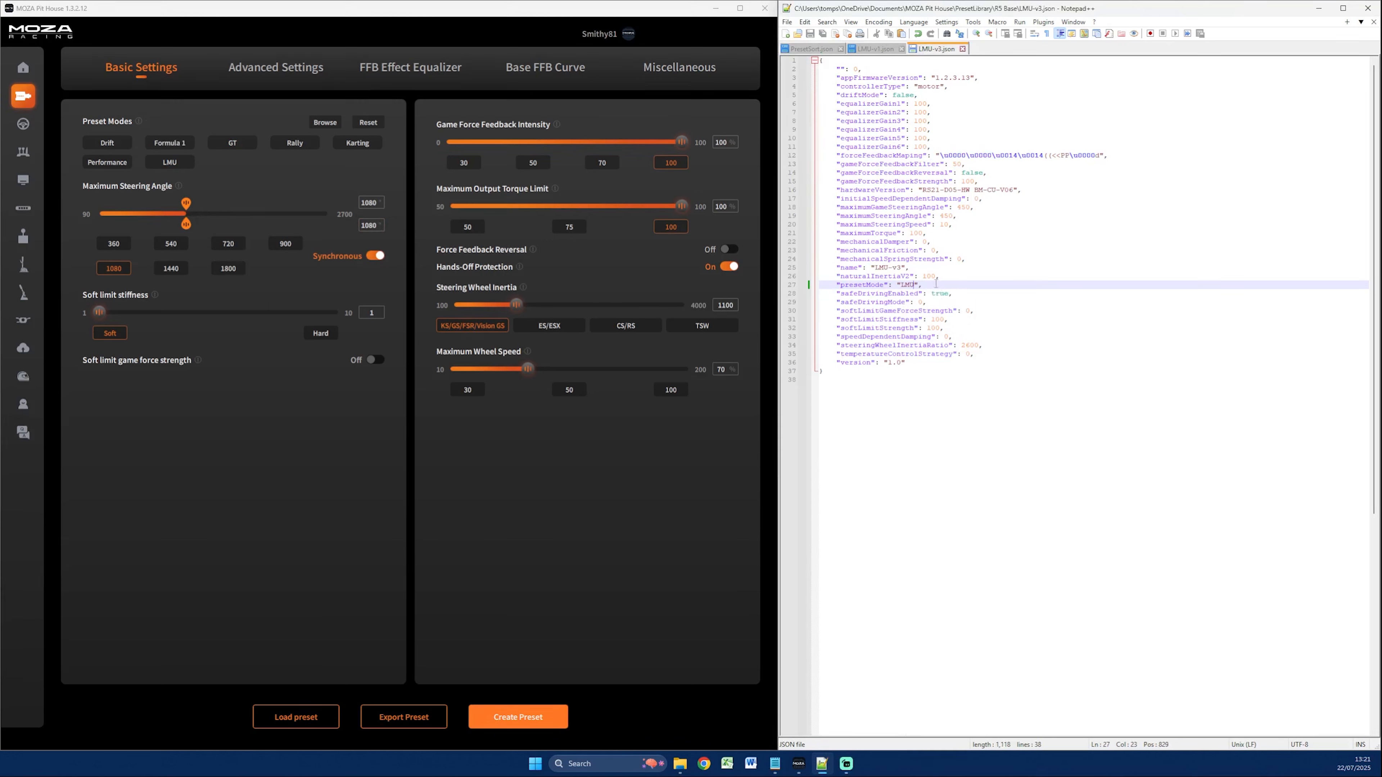
{"action": "key", "text": "ctrl+Tab"}
{"action": "left_click_drag", "start_coordinate": [1028, 414], "coordinate": [925, 147]}
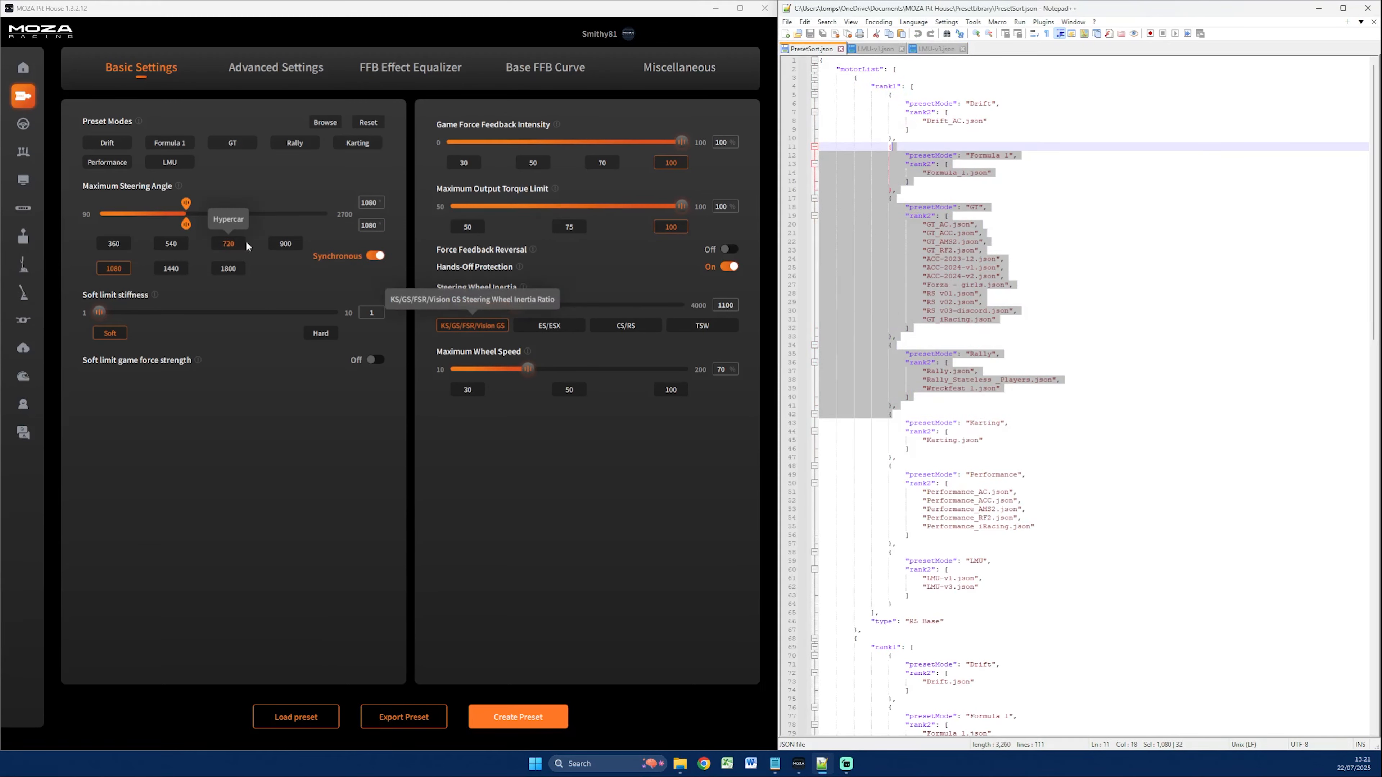
{"action": "left_click_drag", "start_coordinate": [242, 148], "coordinate": [169, 142]}
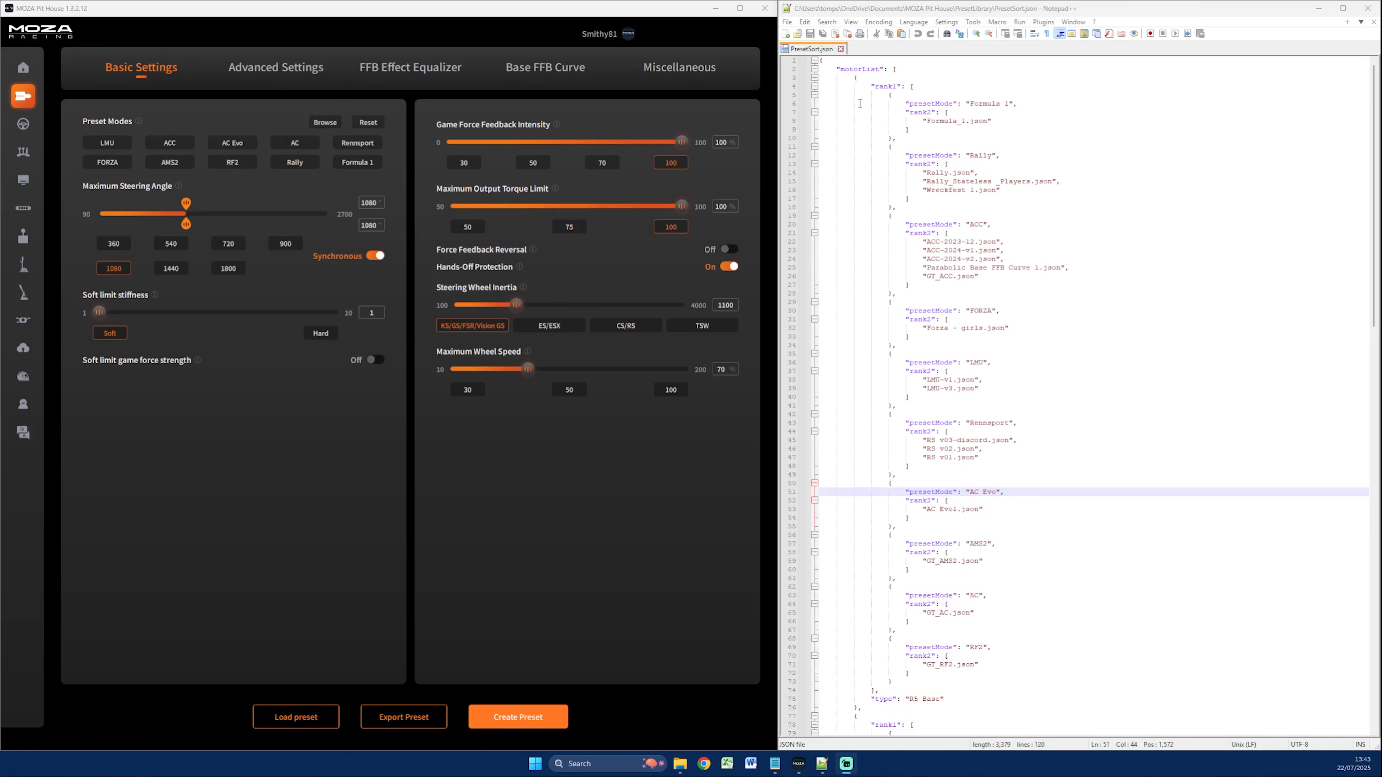
Examine the R16 Base section at the end of PresetSort.json and the complete R5 Base section above it
{"action": "scroll", "coordinate": [927, 716], "scroll_direction": "down", "scroll_amount": 15}
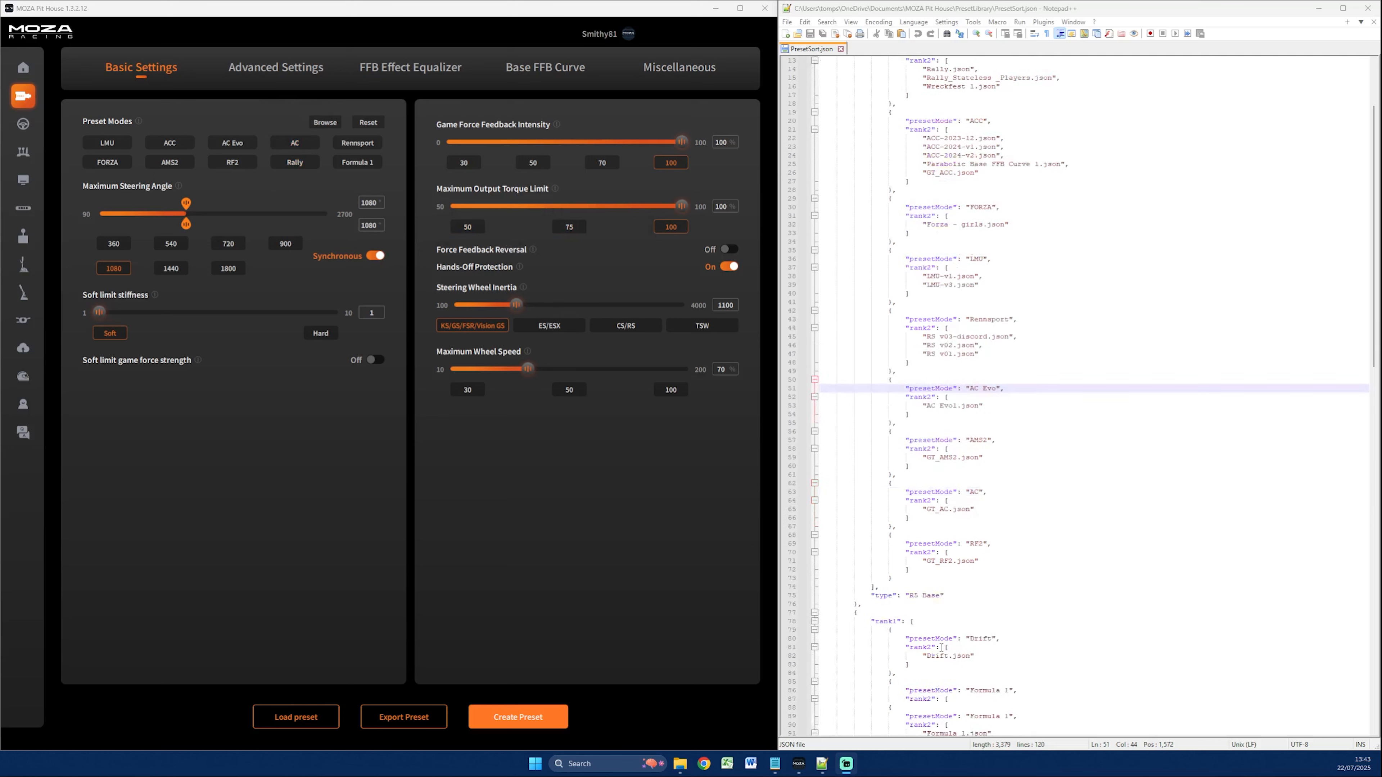
{"action": "left_click", "coordinate": [954, 665]}
{"action": "left_click_drag", "start_coordinate": [955, 665], "coordinate": [871, 670]}
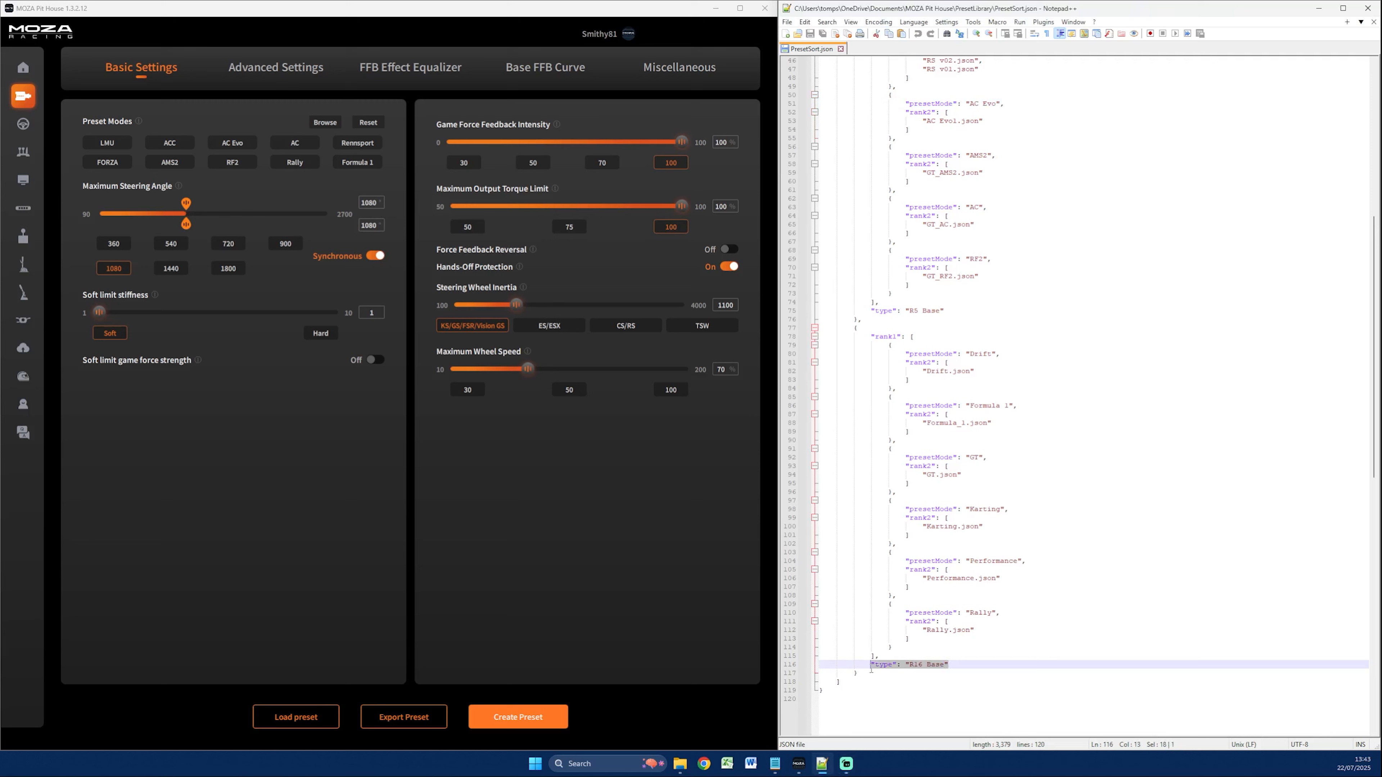
{"action": "left_click_drag", "start_coordinate": [962, 665], "coordinate": [821, 337]}
{"action": "scroll", "coordinate": [1064, 549], "scroll_direction": "up", "scroll_amount": 15}
{"action": "left_click_drag", "start_coordinate": [940, 698], "coordinate": [815, 92]}
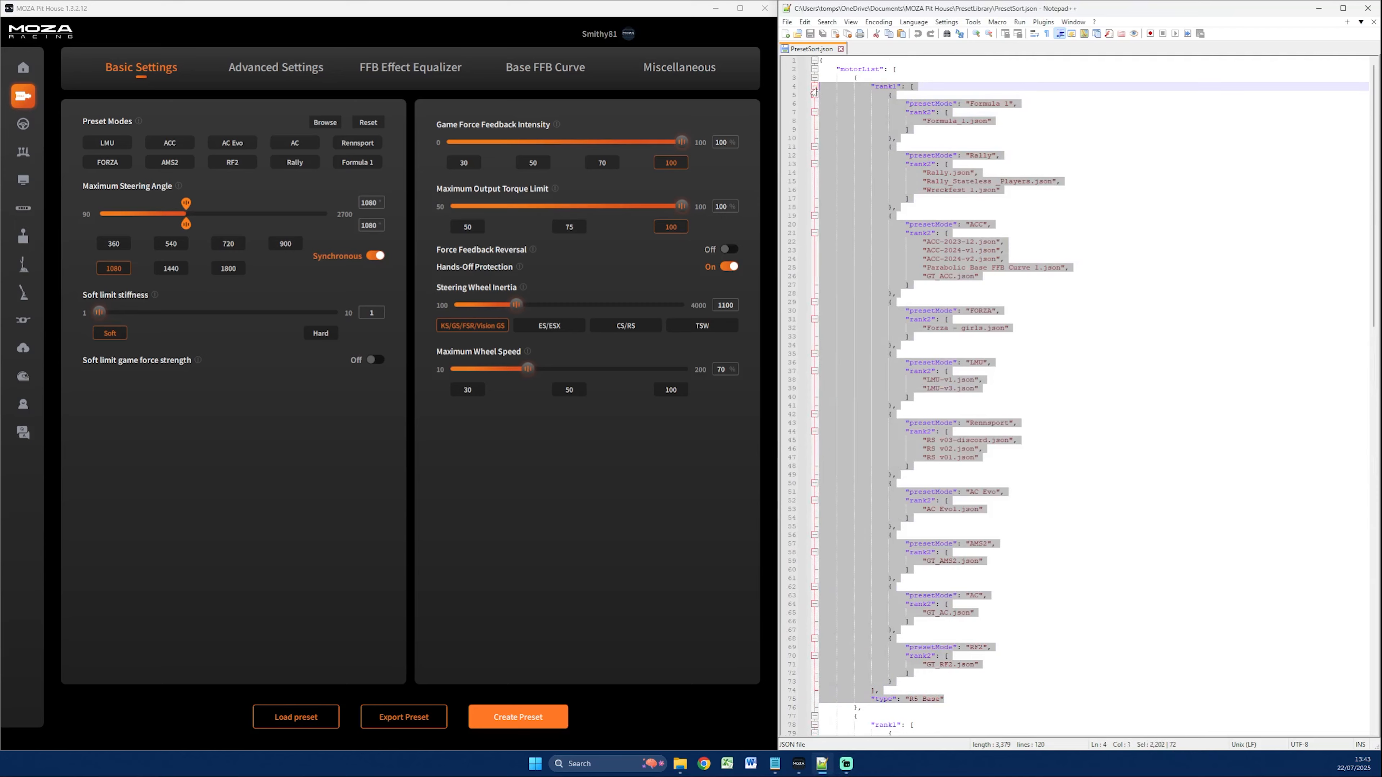
{"action": "left_click", "coordinate": [1011, 389]}
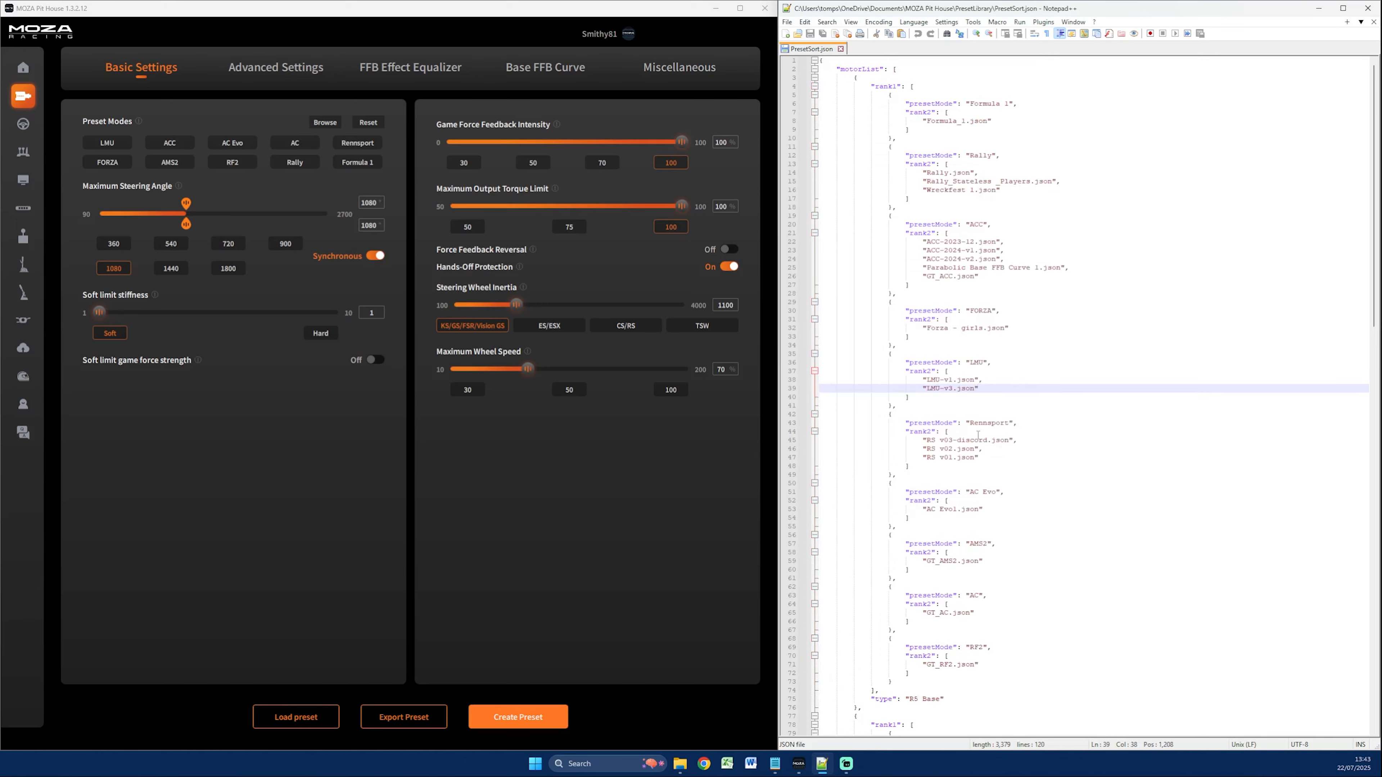